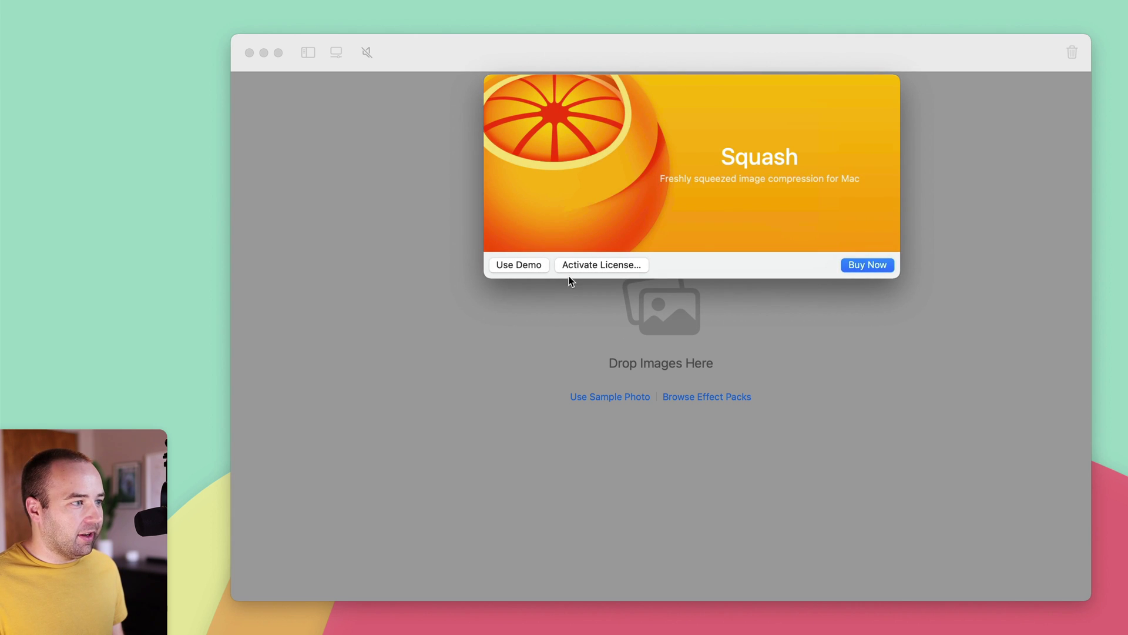
Continue in demo mode and drop the Screenshots folder in to load its six screenshots.
click(520, 266)
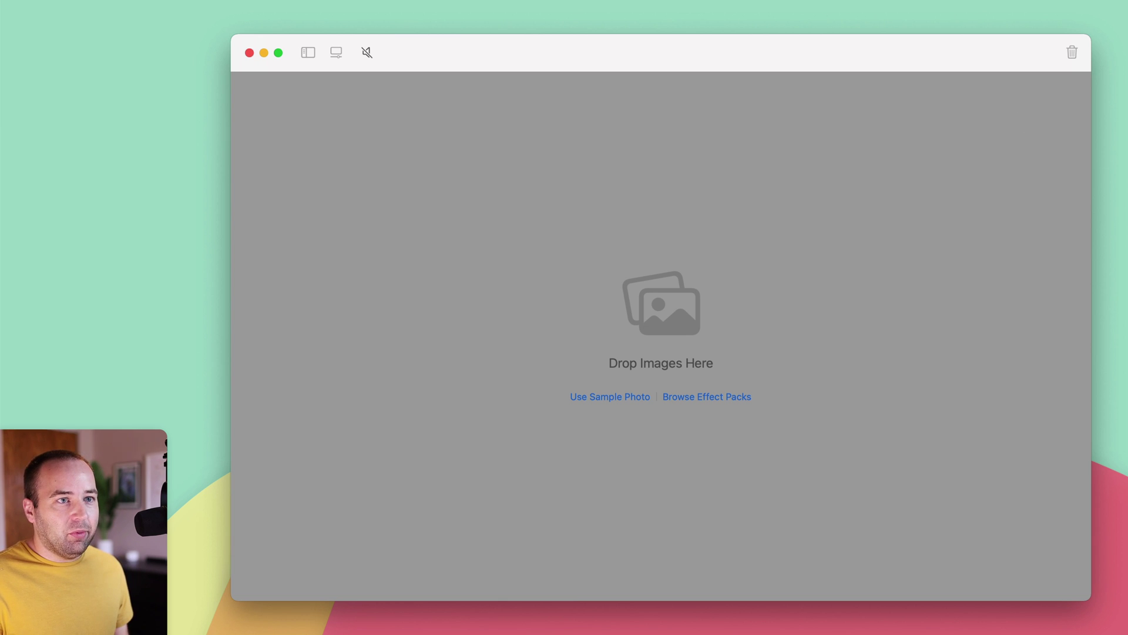
drag(1113, 192, 734, 286)
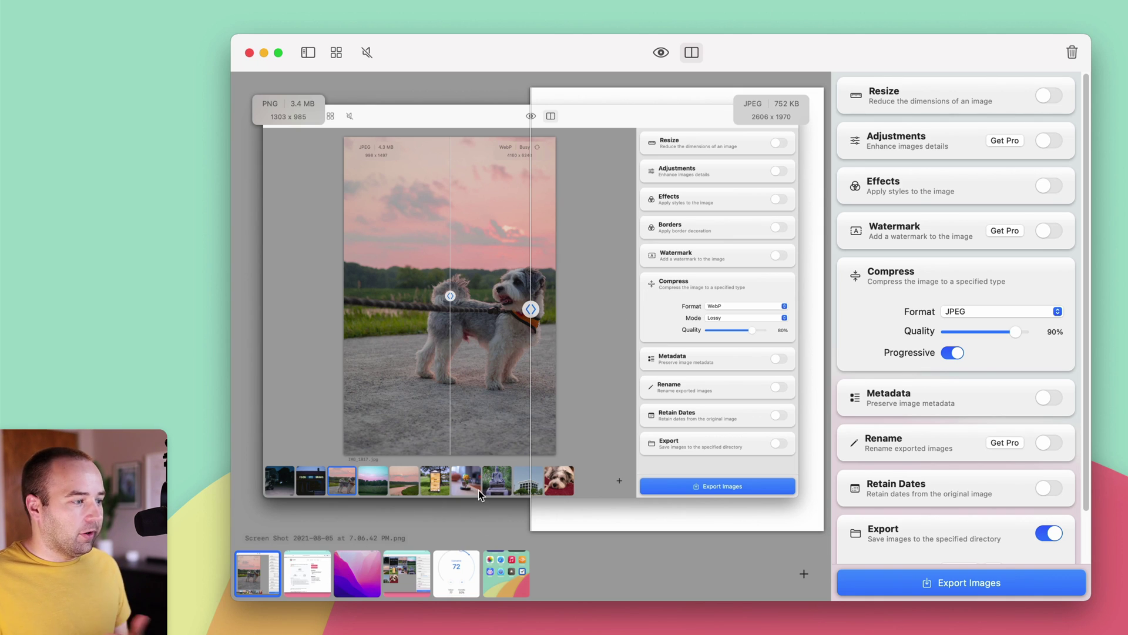
Slide the comparison on the purple wallpaper, then the home screen shot: 1.5 MB PNG versus 318 KB JPEG.
click(358, 570)
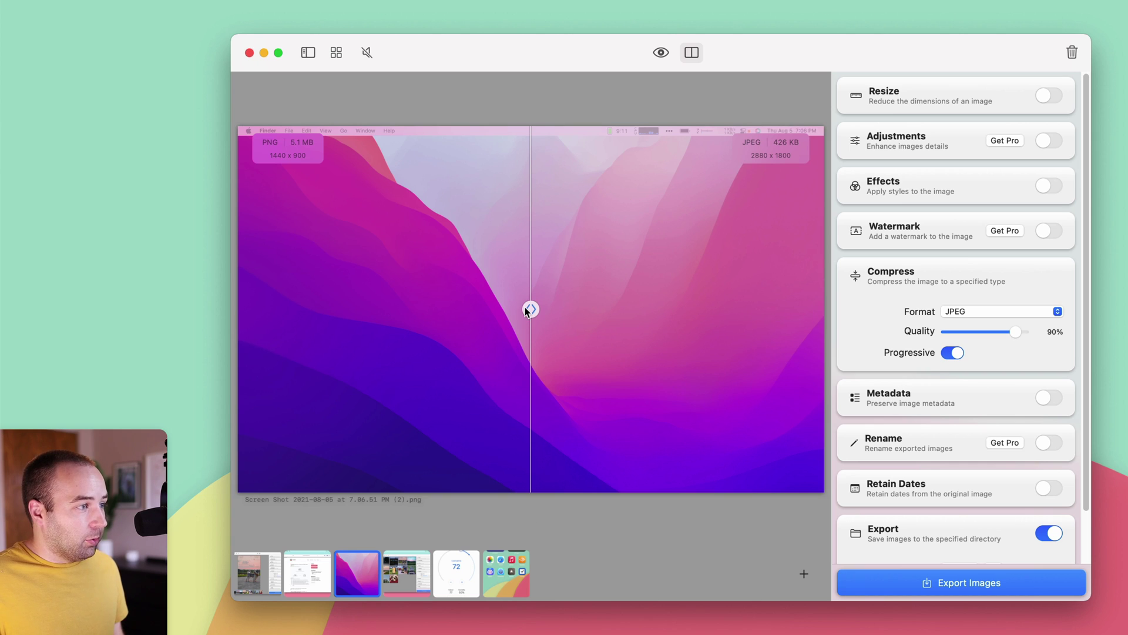
drag(530, 308, 491, 365)
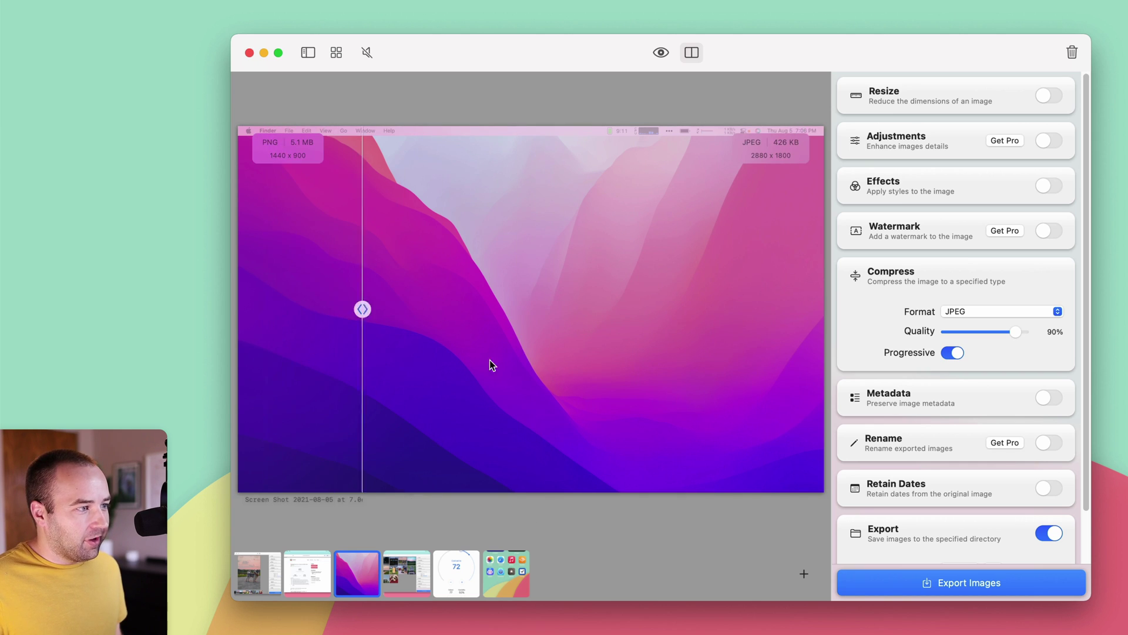
click(509, 573)
drag(516, 306, 446, 313)
drag(407, 527, 566, 516)
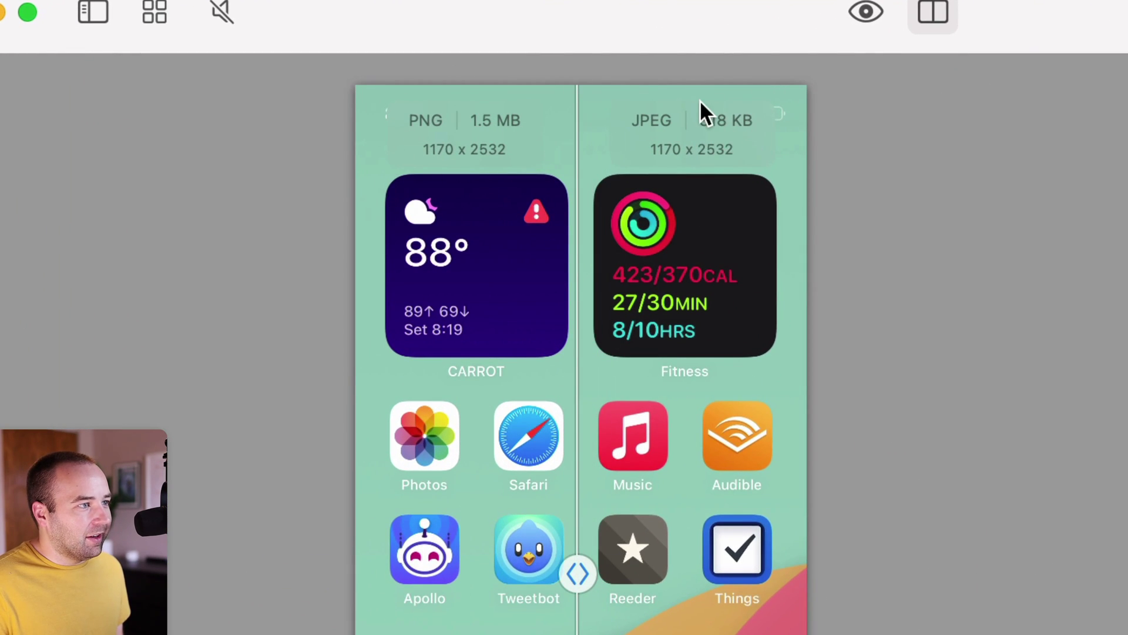
mouse_move(608, 576)
mouse_down()
mouse_move(408, 573)
mouse_move(712, 573)
mouse_move(554, 573)
mouse_move(591, 573)
mouse_up()
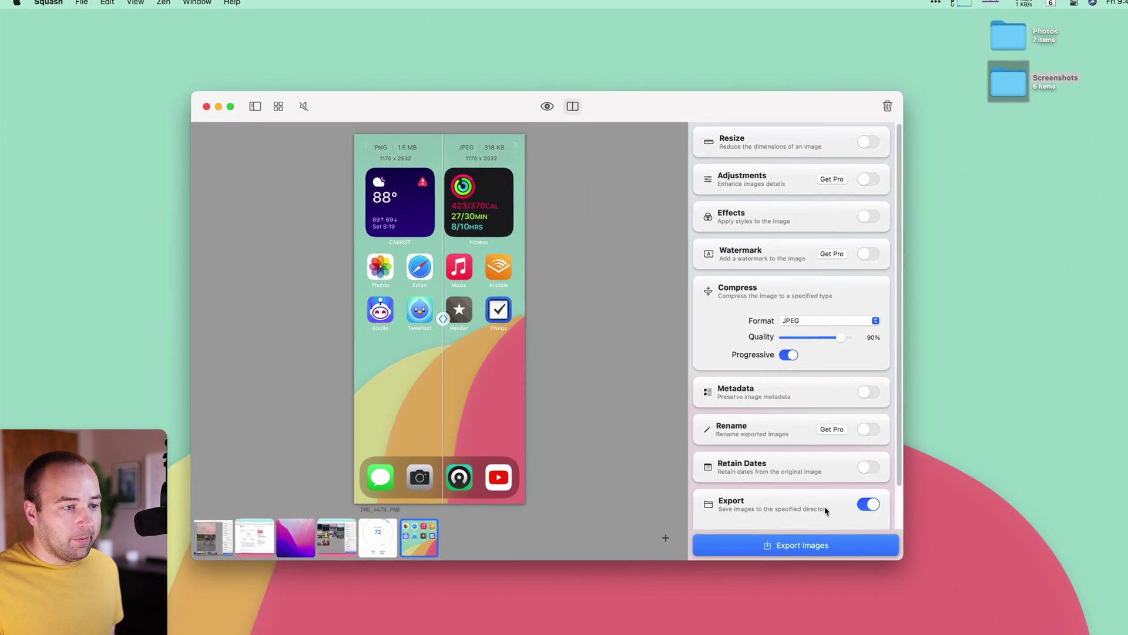
Export the JPEGs to the desktop and compare their 3.1 MB total with the 16.4 MB Screenshots folder.
click(785, 541)
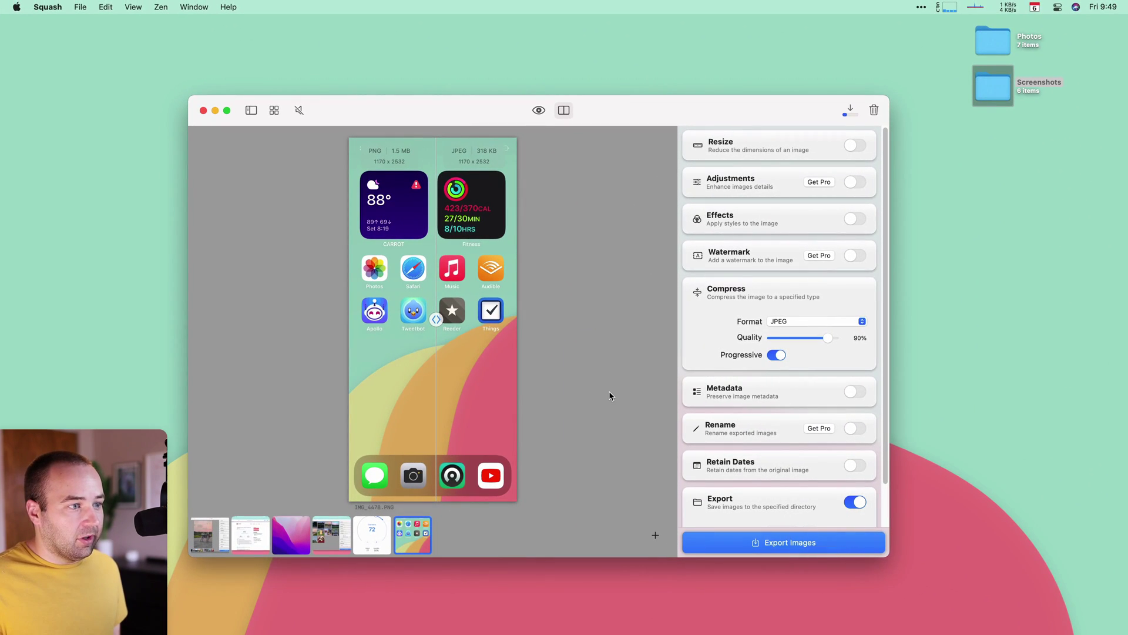
scroll(740, 499, down, 2)
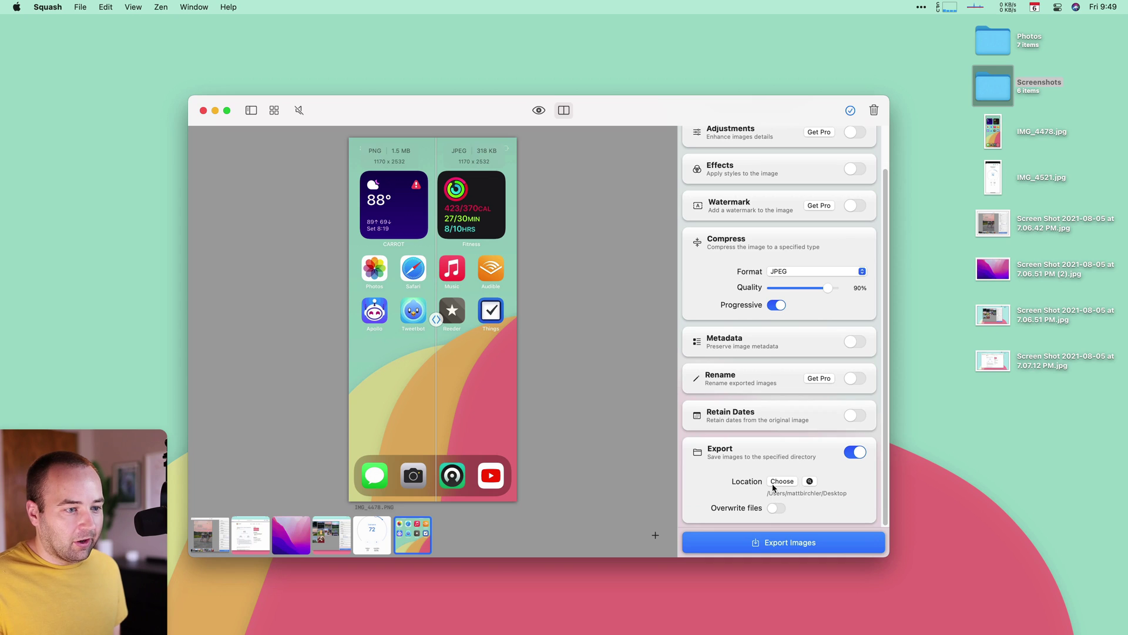
drag(962, 130, 1024, 385)
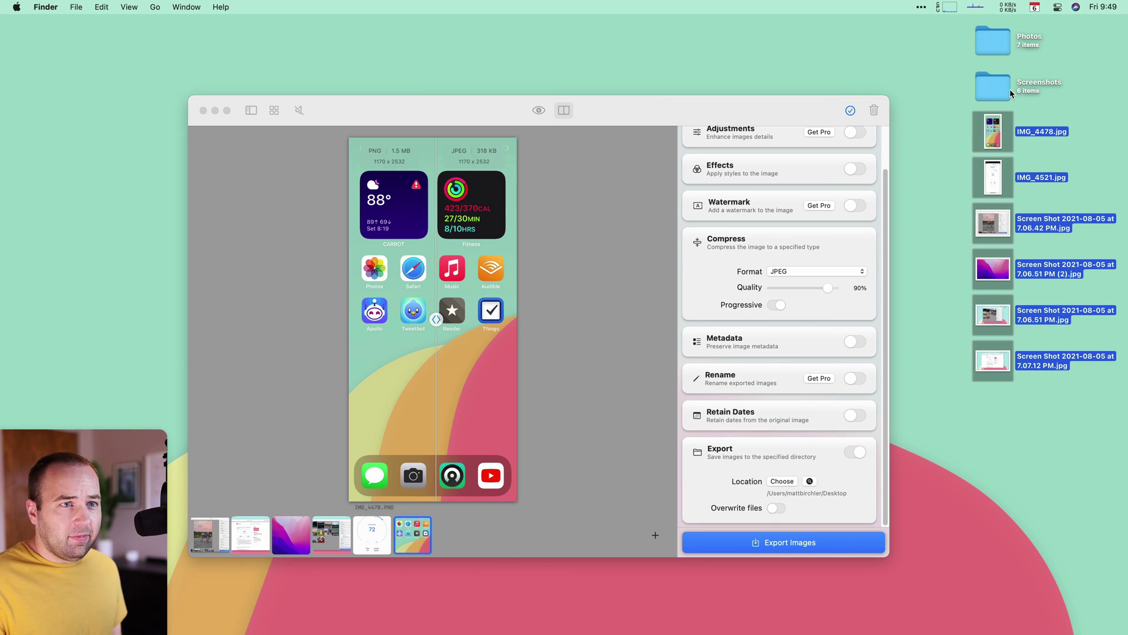
click(1010, 89)
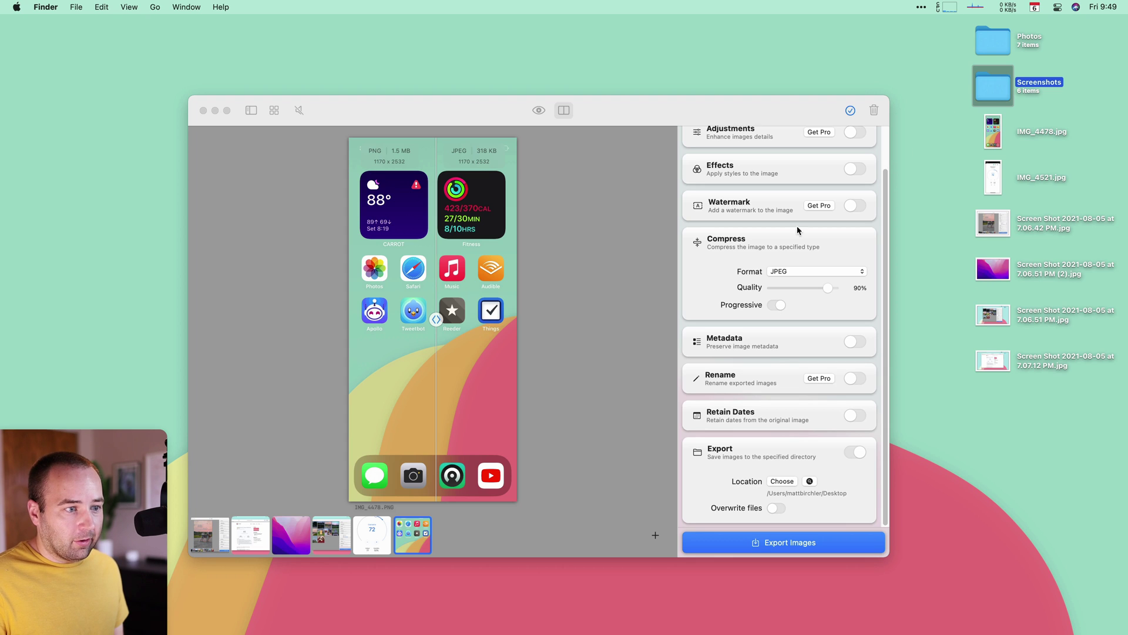
scroll(767, 288, up, 1)
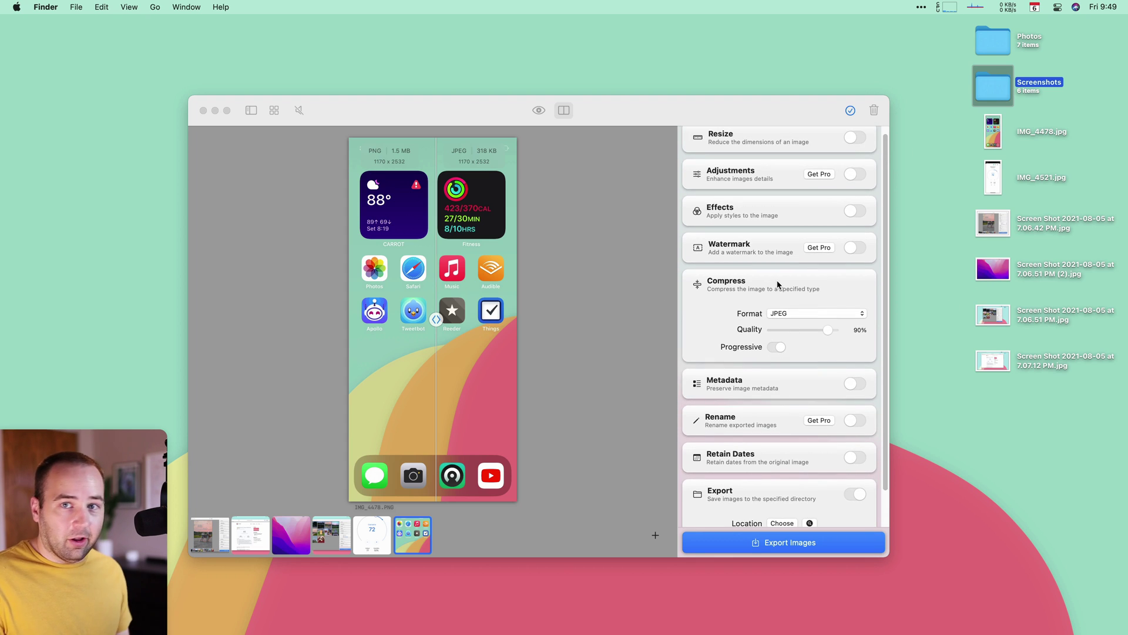
key(super+i)
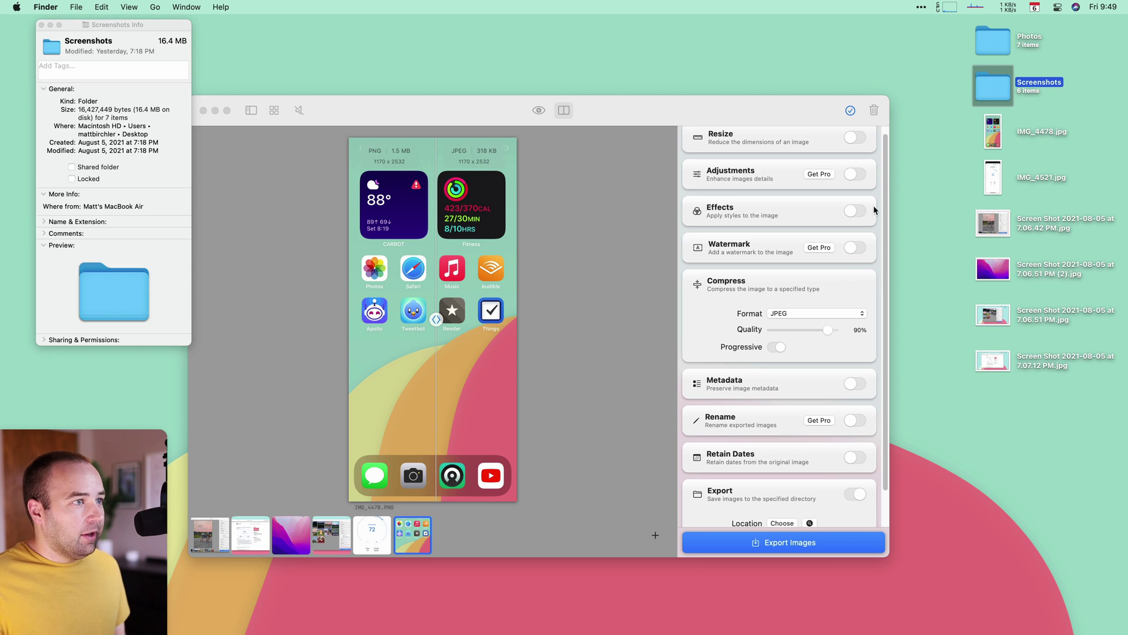
drag(1009, 391, 1002, 115)
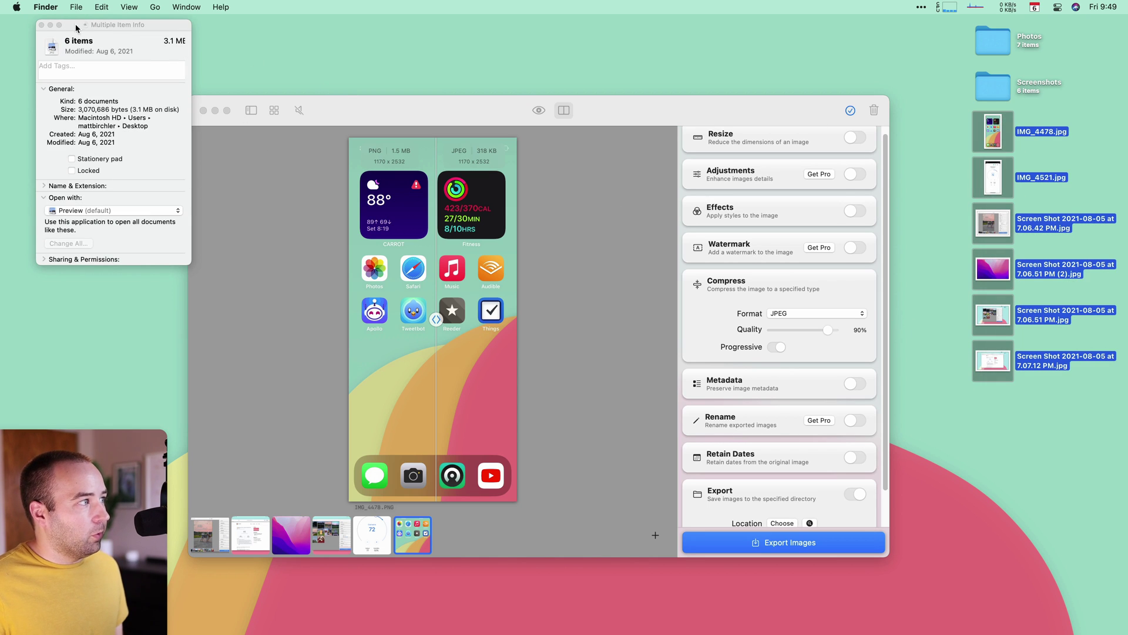
Close the combined file info summary and return to the Squash window.
click(41, 25)
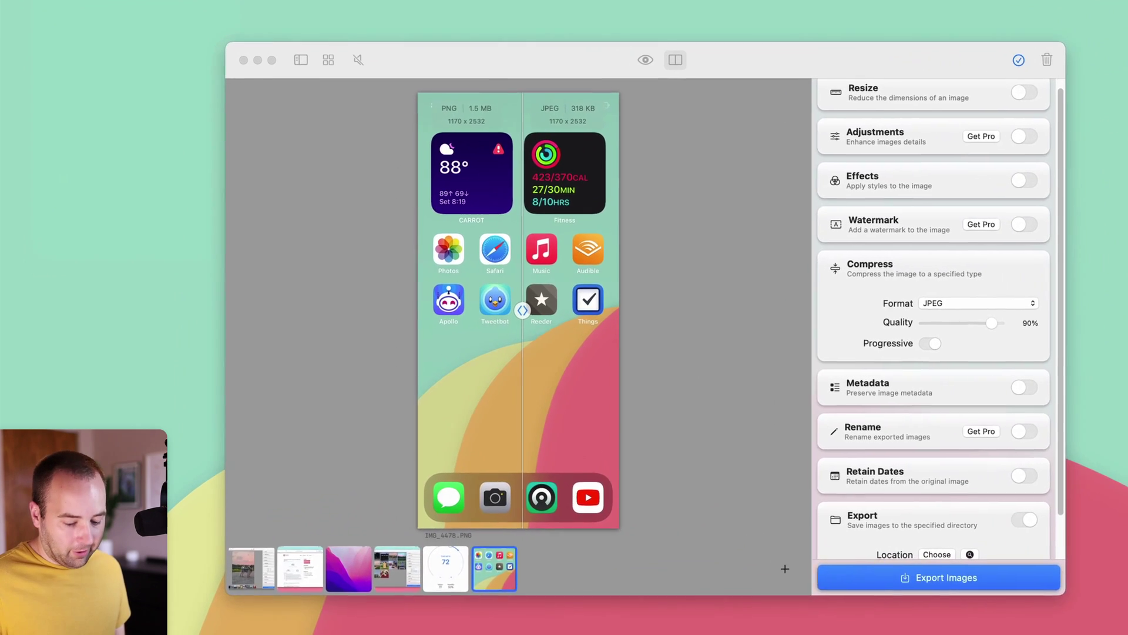
click(804, 102)
scroll(895, 234, down, 2)
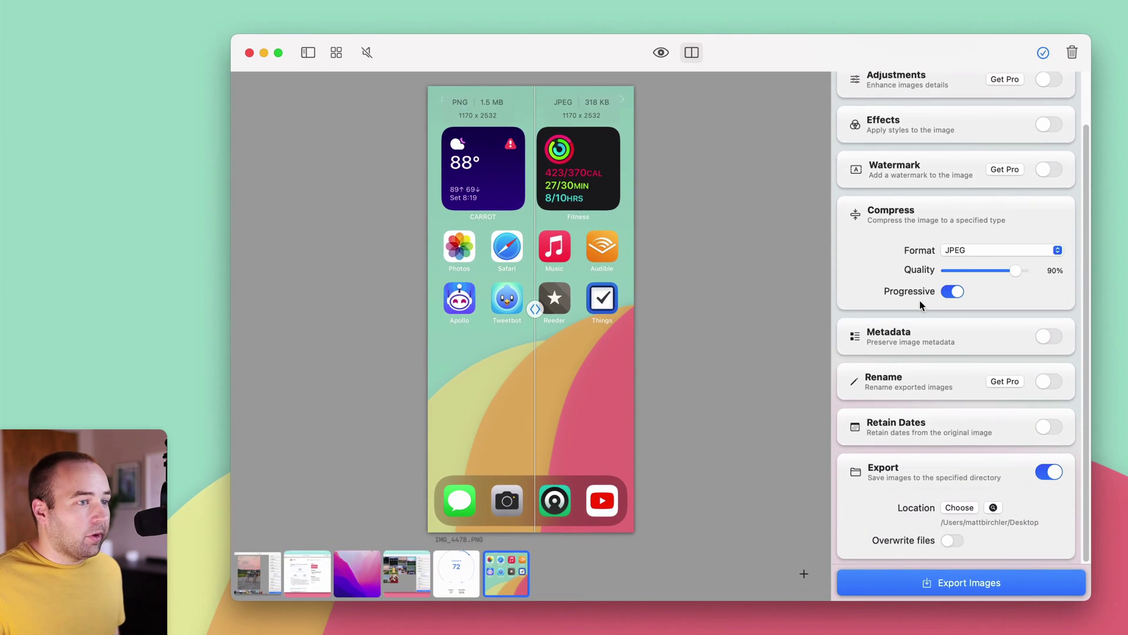
scroll(923, 308, up, 2)
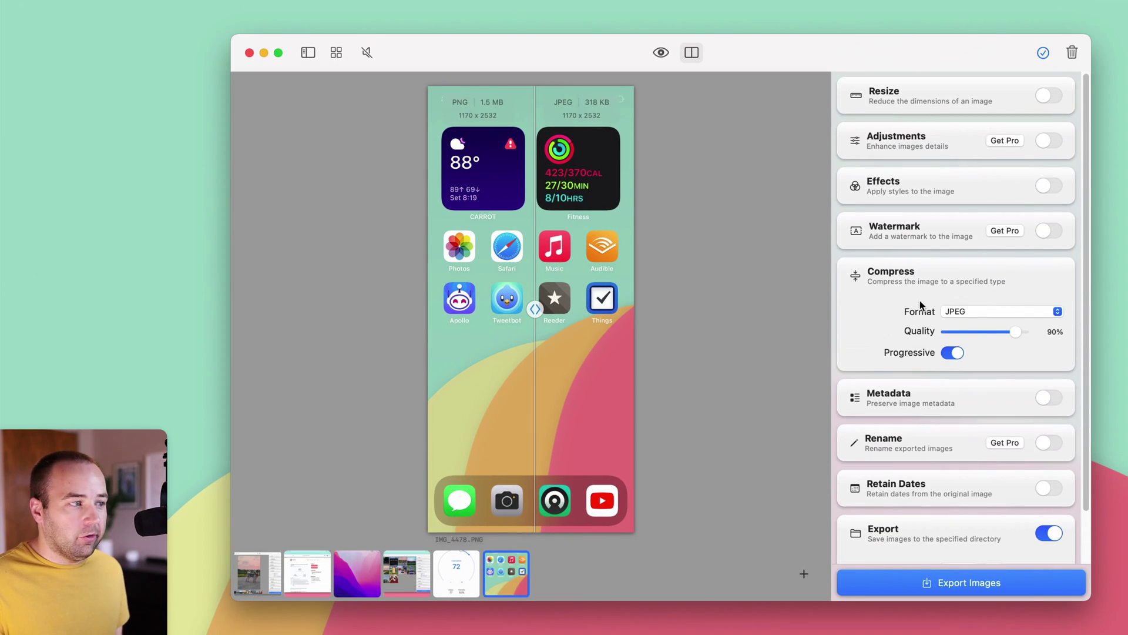
Turn on Resize in Max Size mode with a 1920-pixel limit.
click(1046, 95)
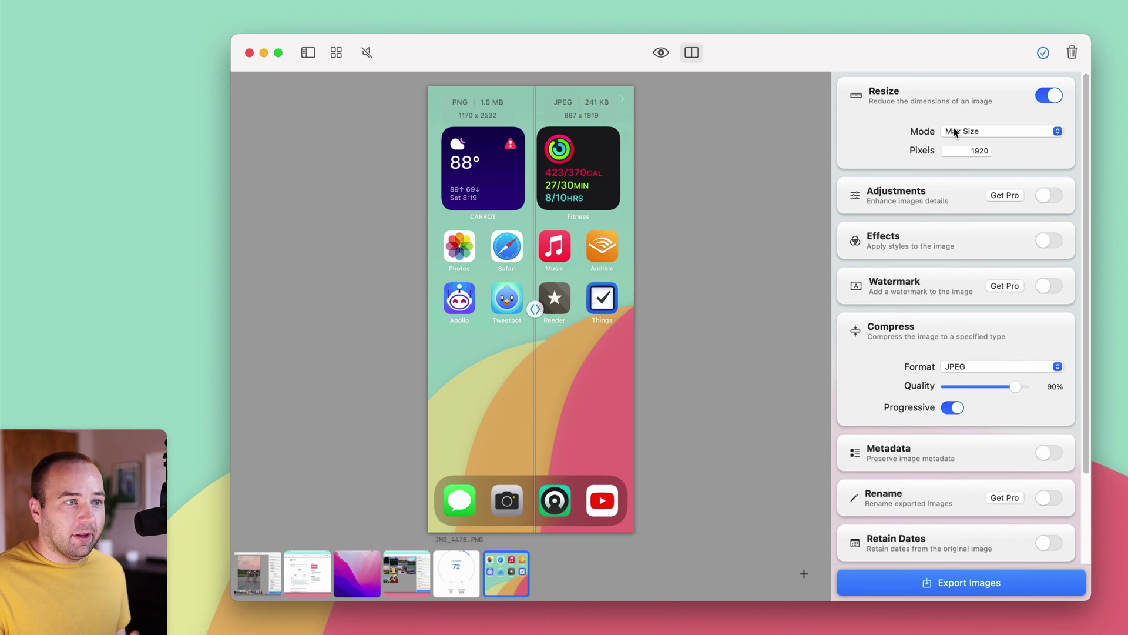
click(978, 151)
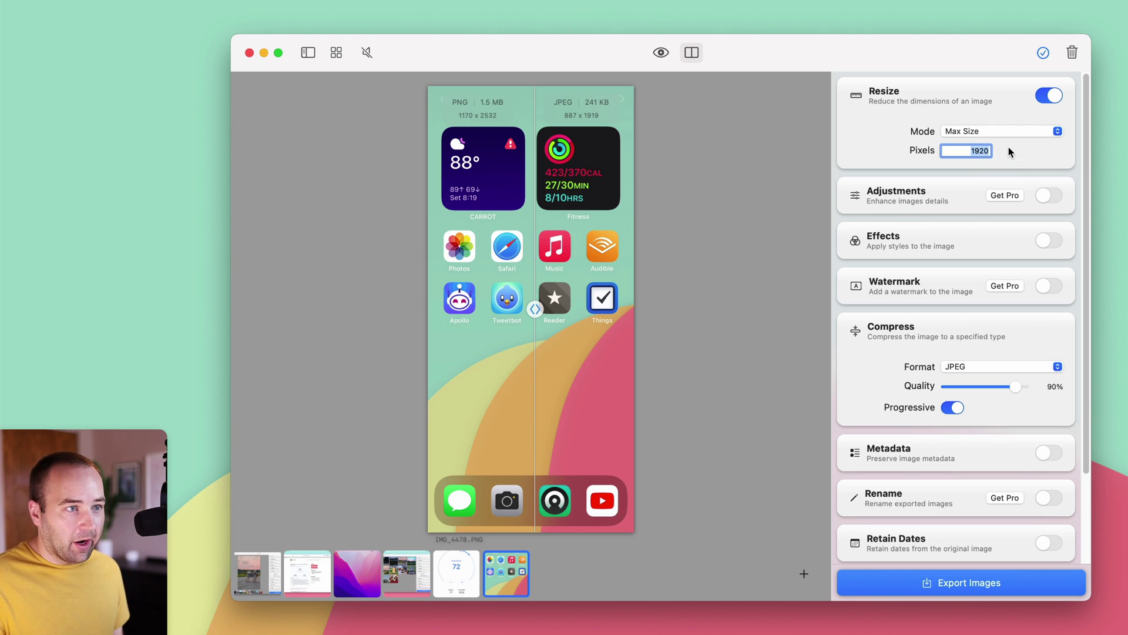
click(1006, 131)
click(997, 145)
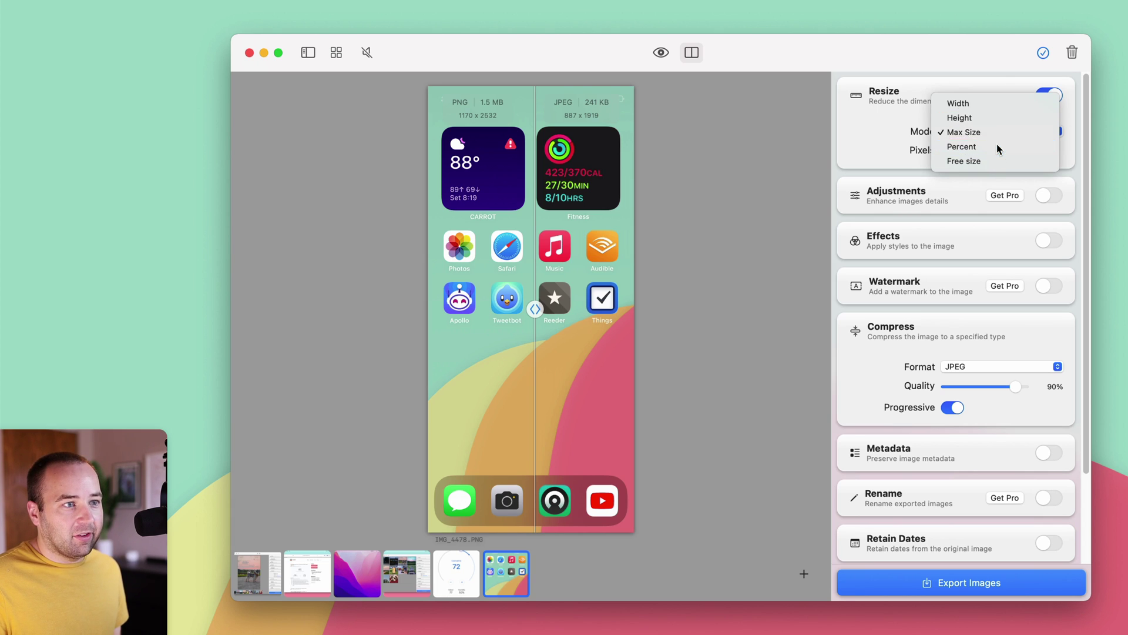
click(999, 131)
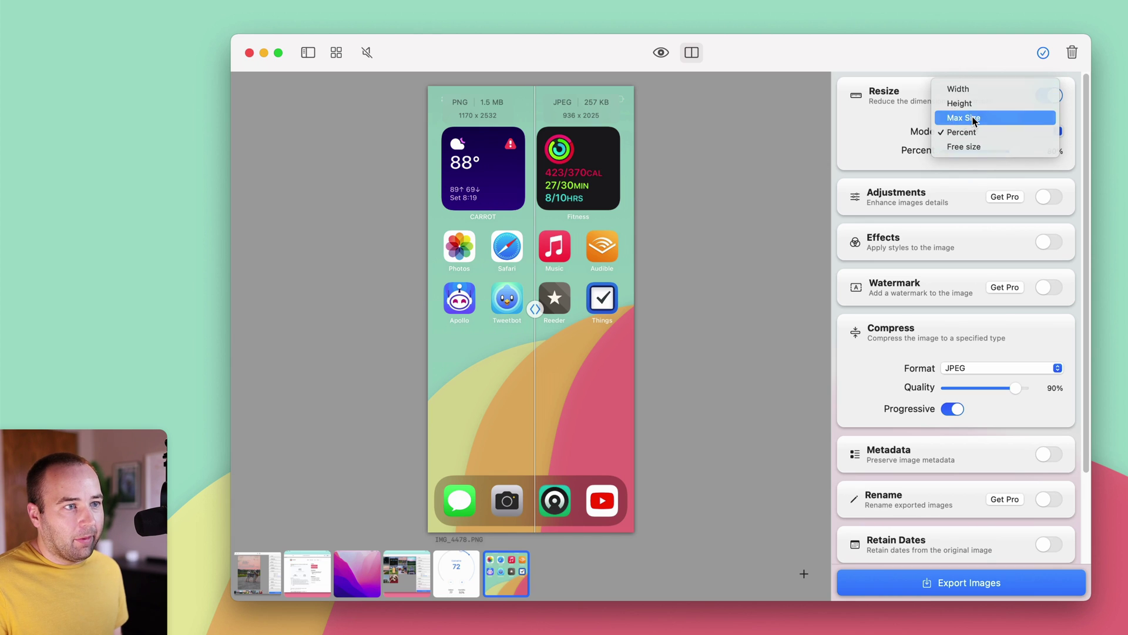
click(975, 118)
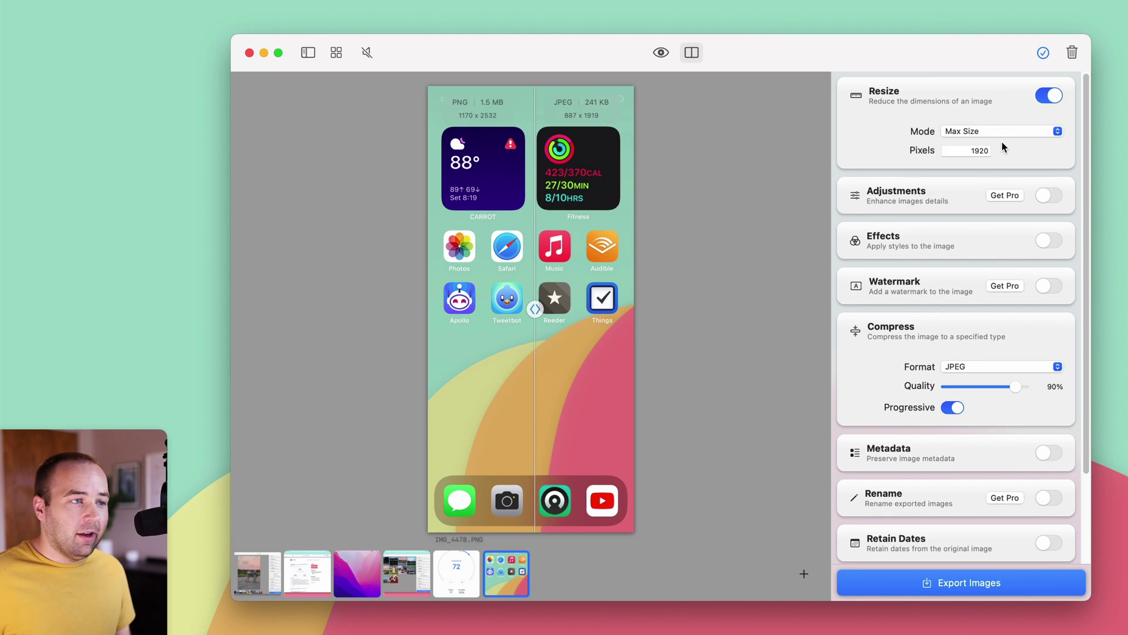
click(988, 151)
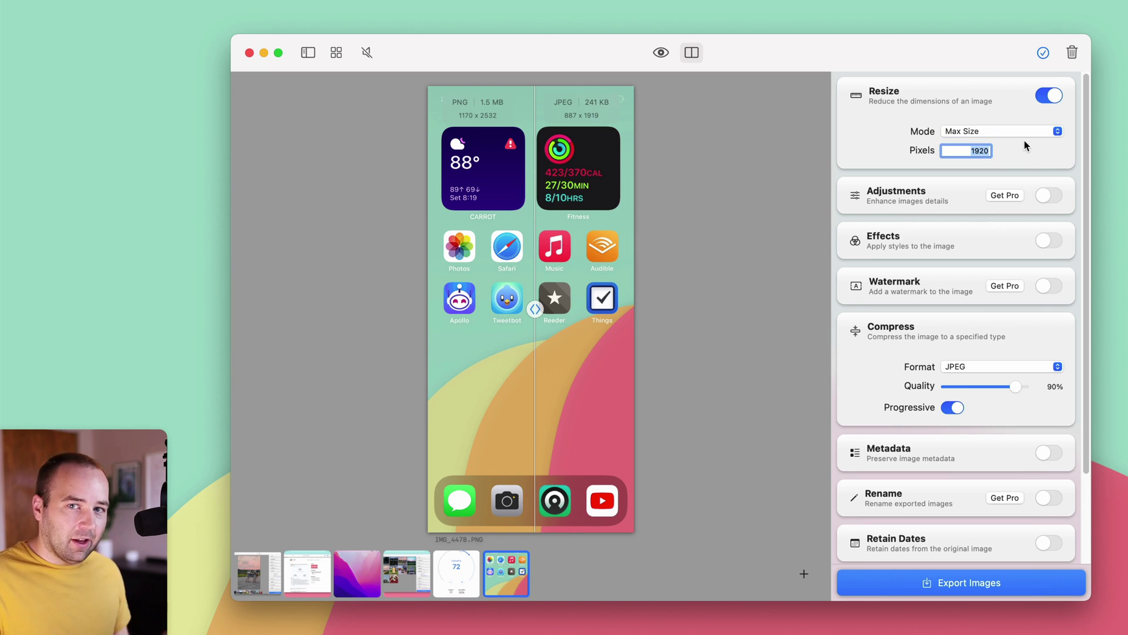
Switch Effects and metadata preservation on, then back off.
click(1050, 242)
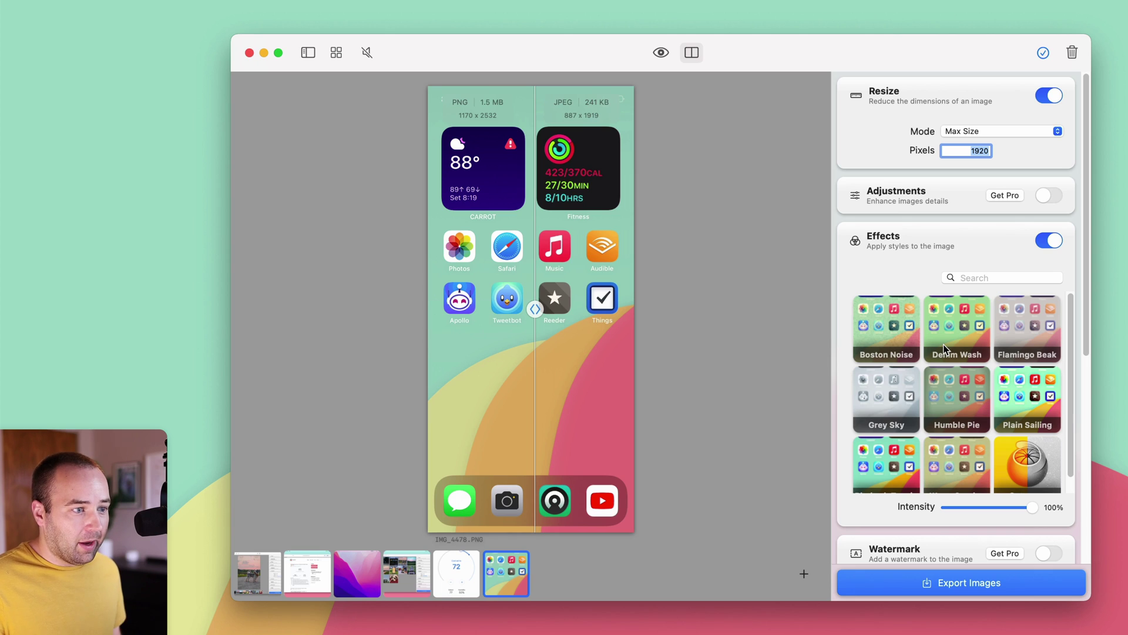
scroll(944, 348, down, 1)
scroll(944, 348, up, 1)
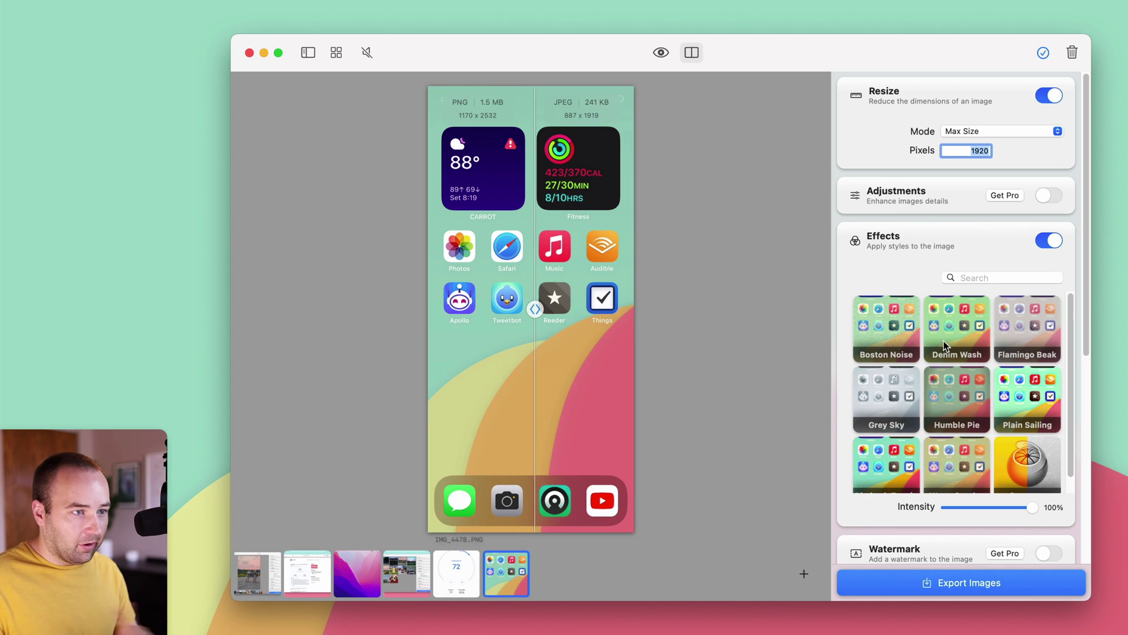
click(1050, 241)
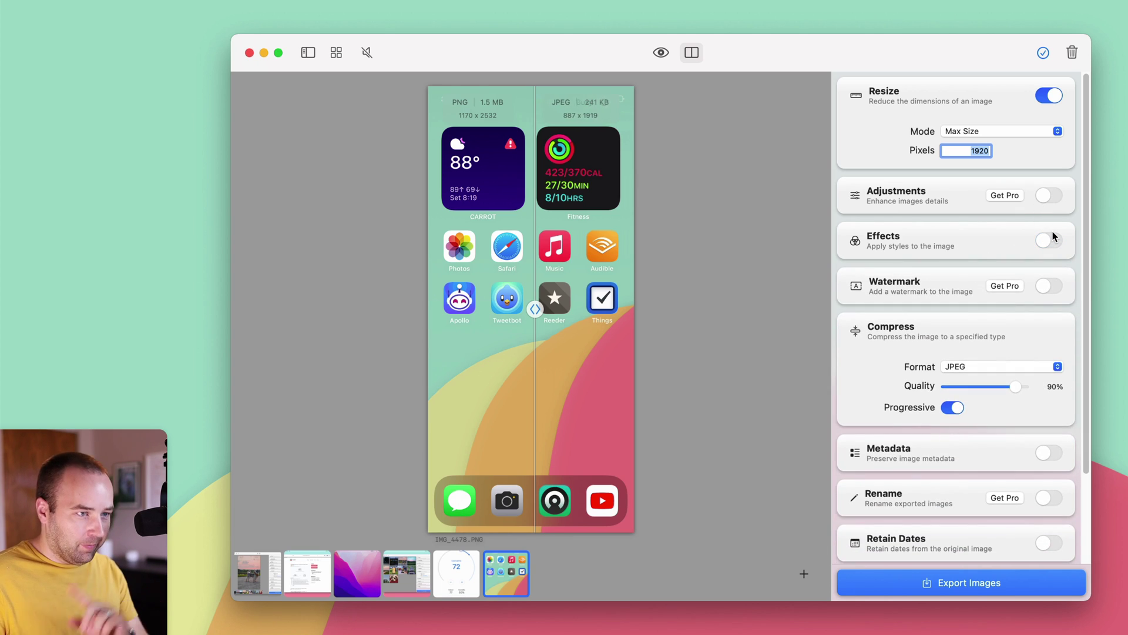
scroll(1027, 292, down, 3)
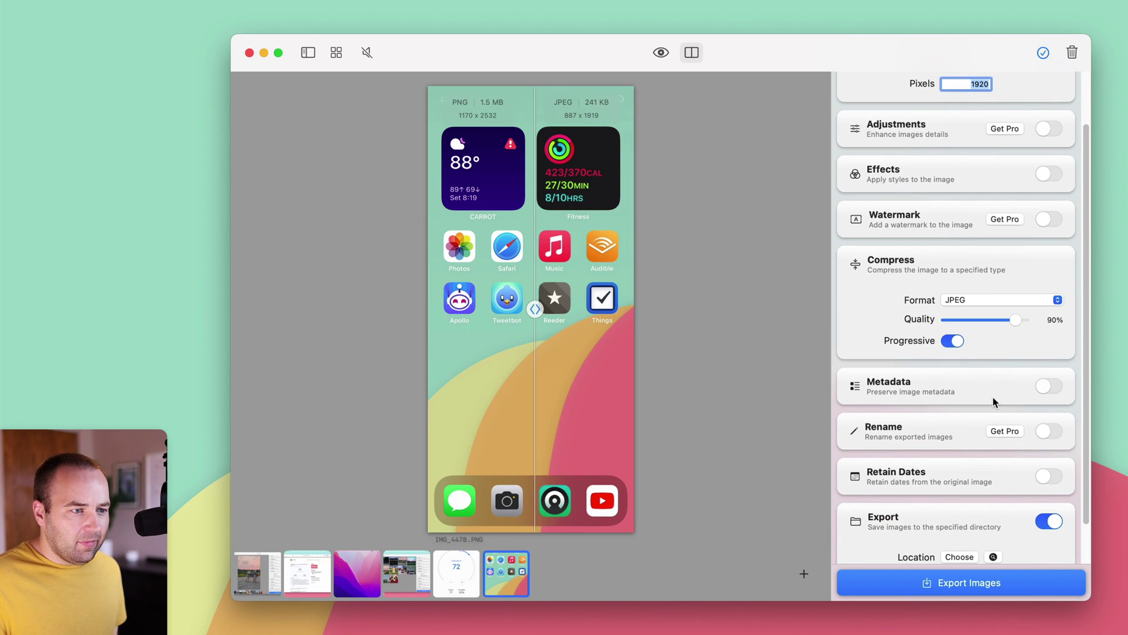
click(1049, 386)
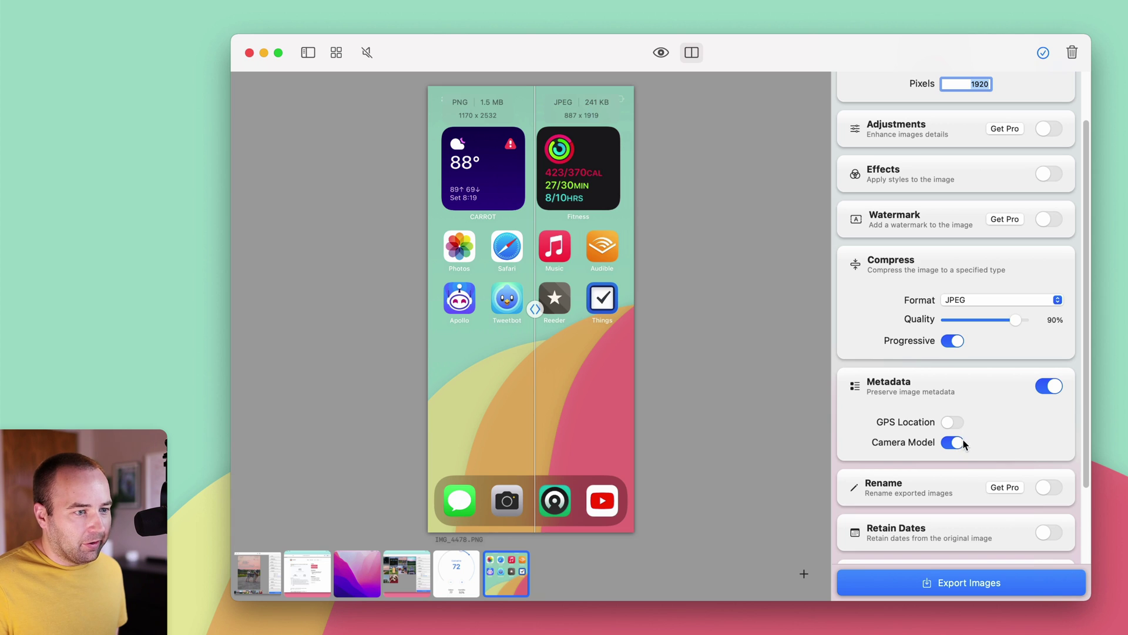
click(1051, 385)
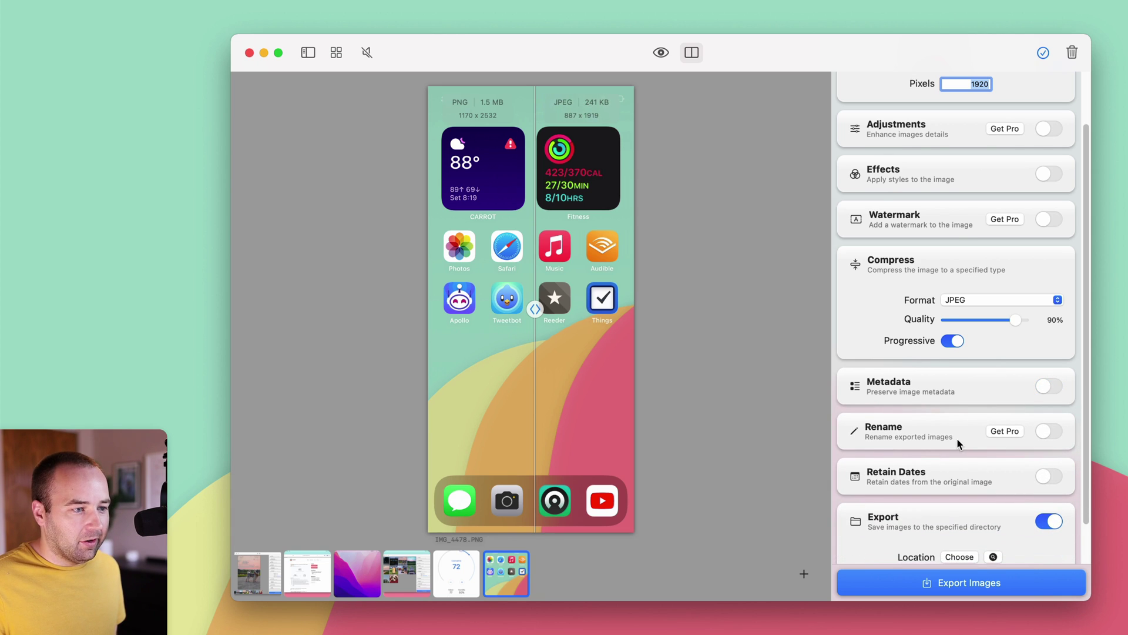
Toggle Retain Dates on then off, reviewing the 1920 px Max Size resize and 90% JPEG quality.
scroll(1036, 448, down, 2)
click(1050, 427)
scroll(992, 443, down, 2)
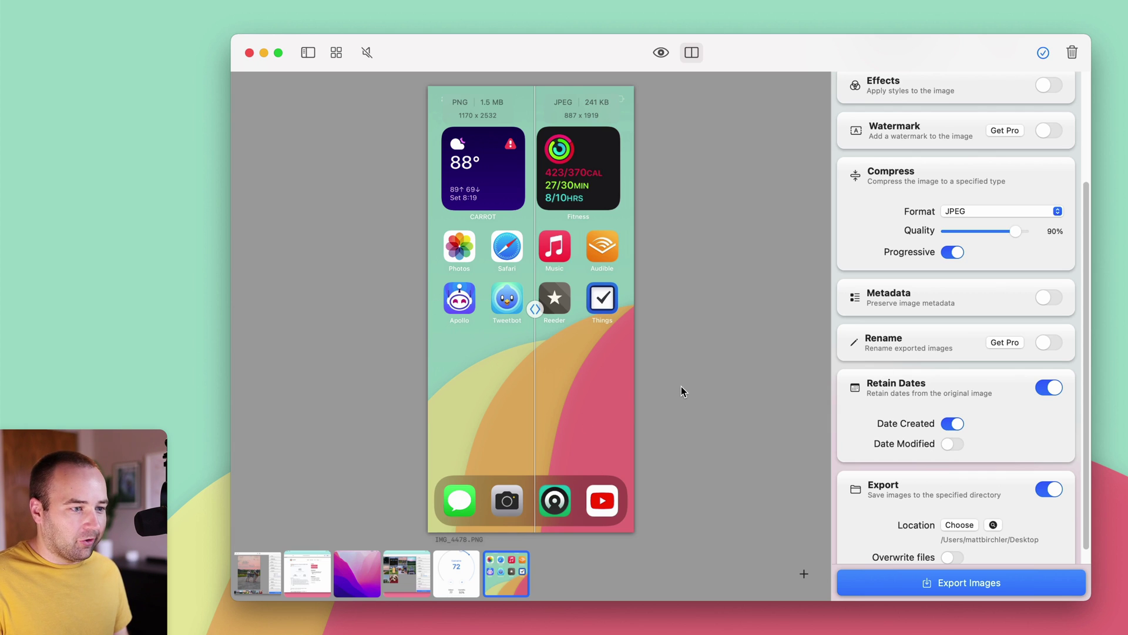
click(1049, 388)
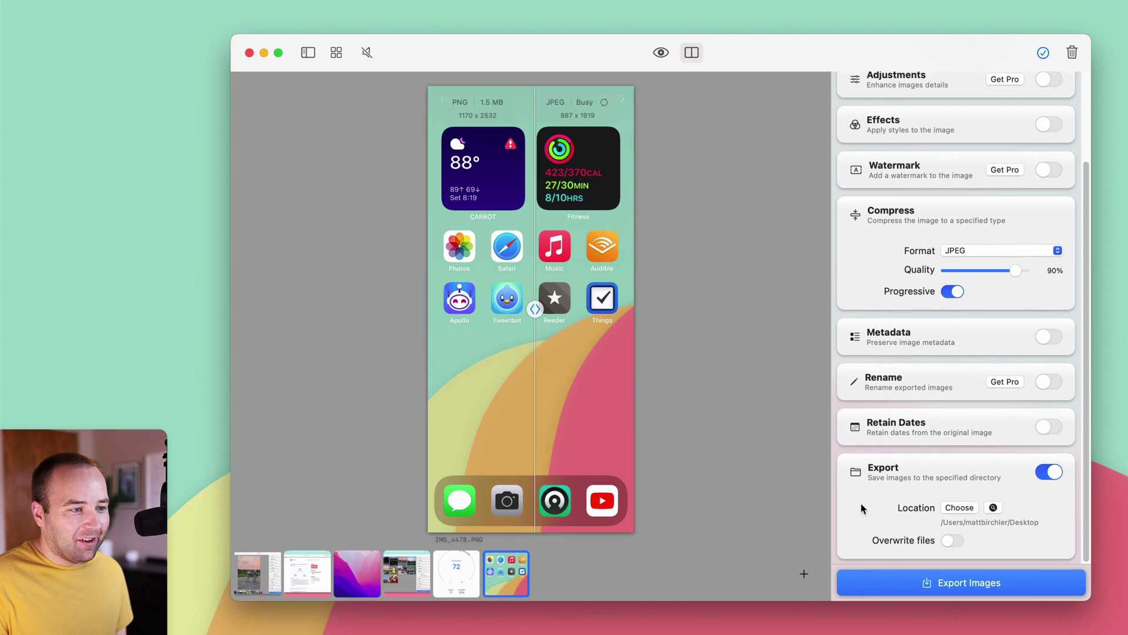
scroll(961, 373, up, 4)
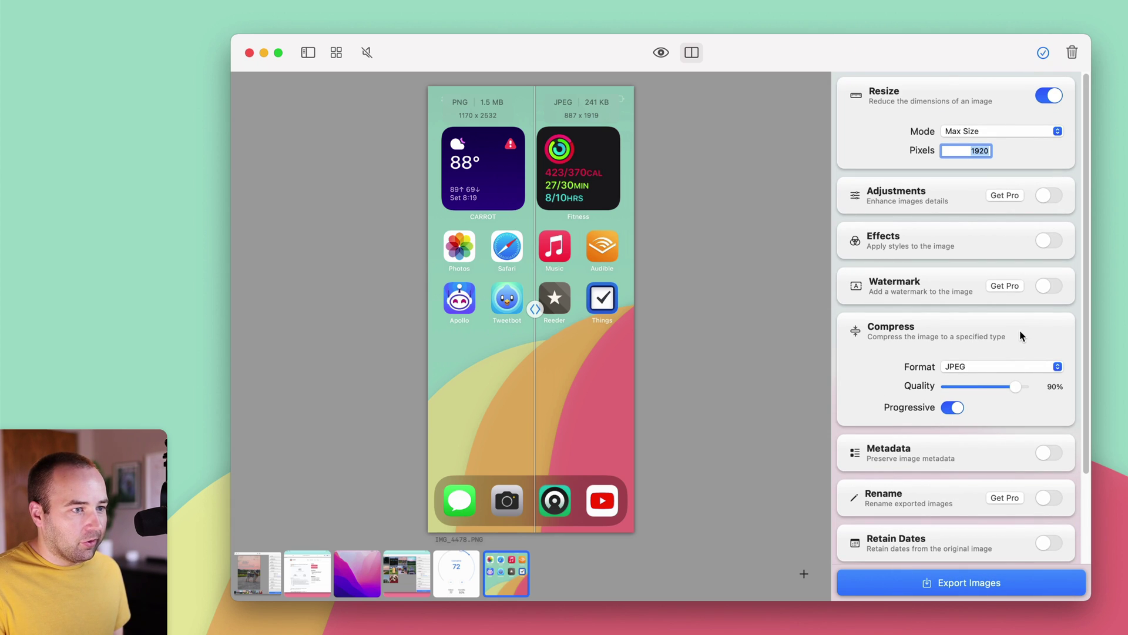
scroll(1020, 332, down, 4)
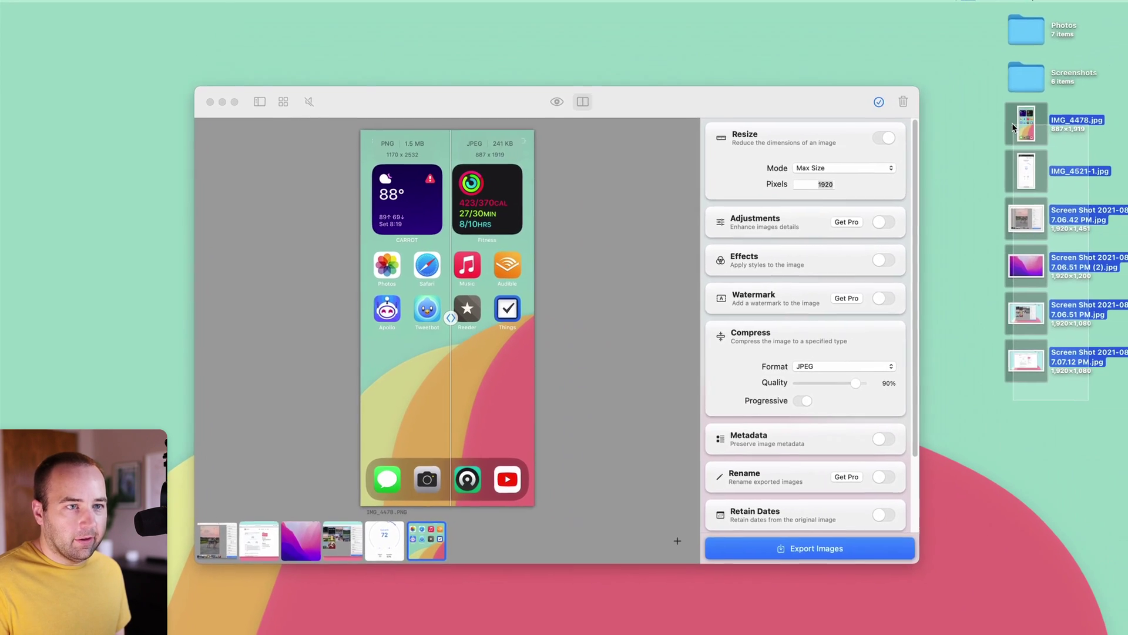
Check the size info for the six exported files and the Screenshots folder.
key(super+i)
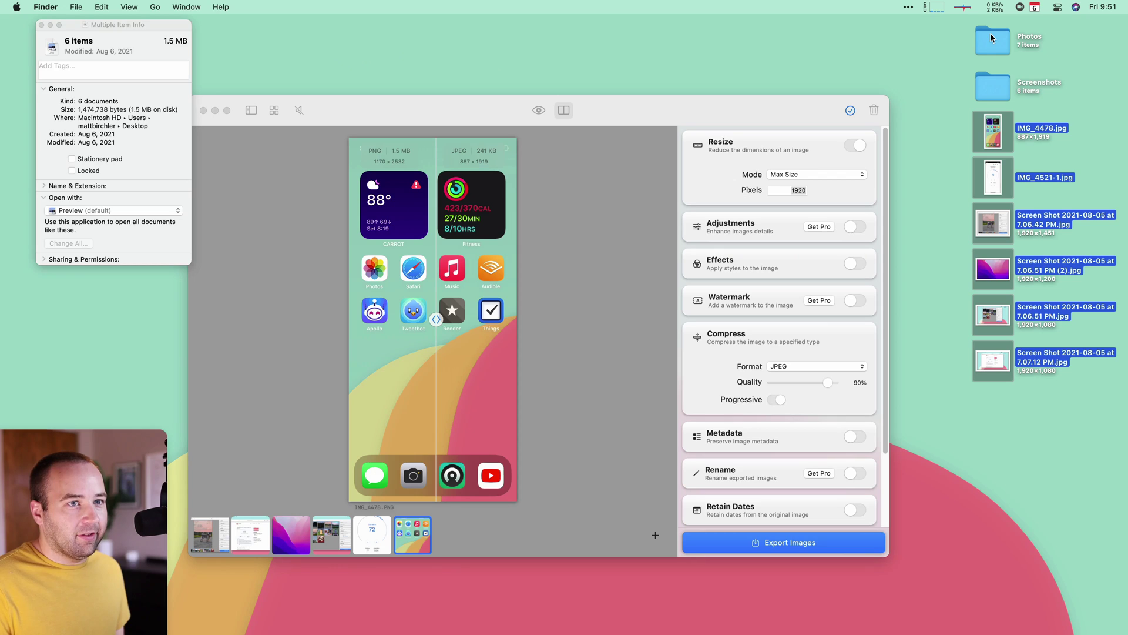
click(1000, 82)
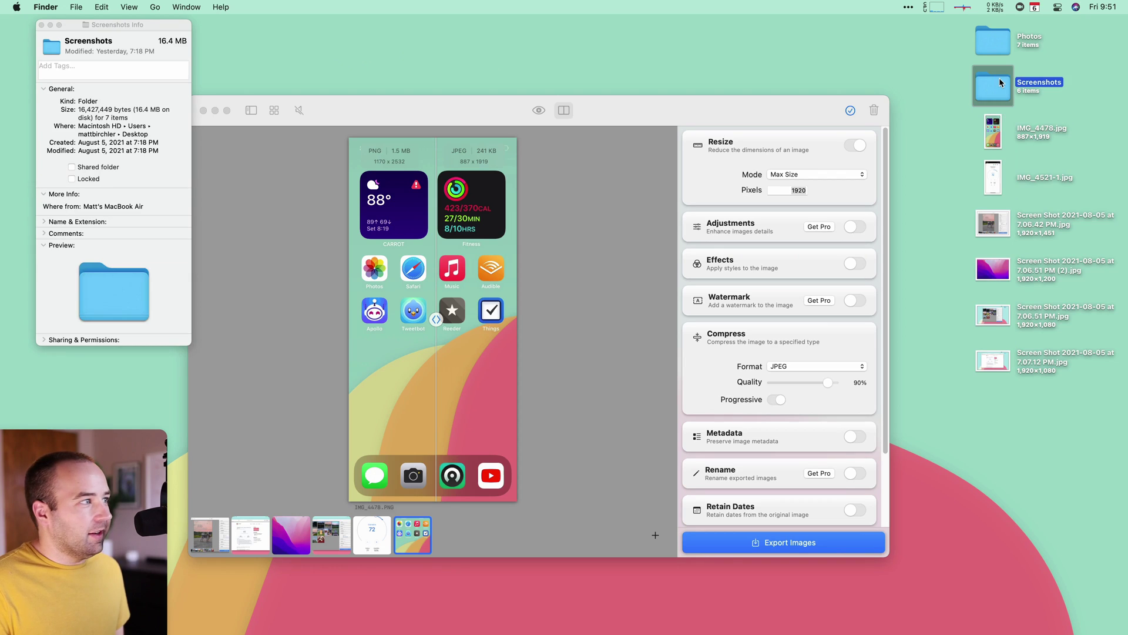
click(42, 26)
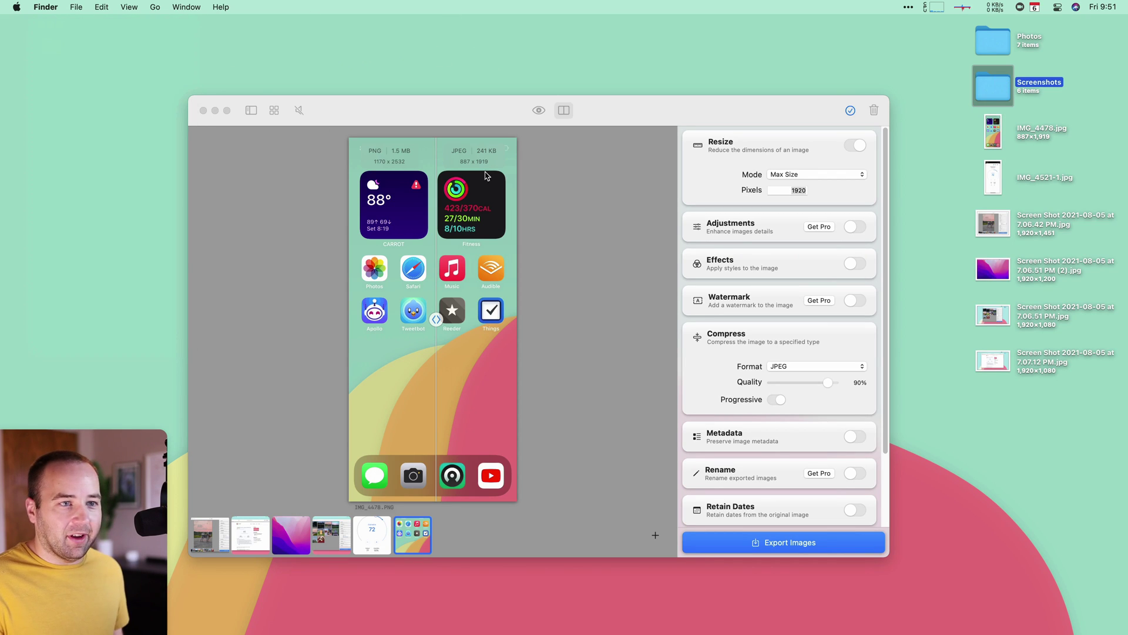
Move the six exported desktop images to the Trash and bring Squash back to the front.
drag(1052, 401, 983, 113)
key(super+BackSpace)
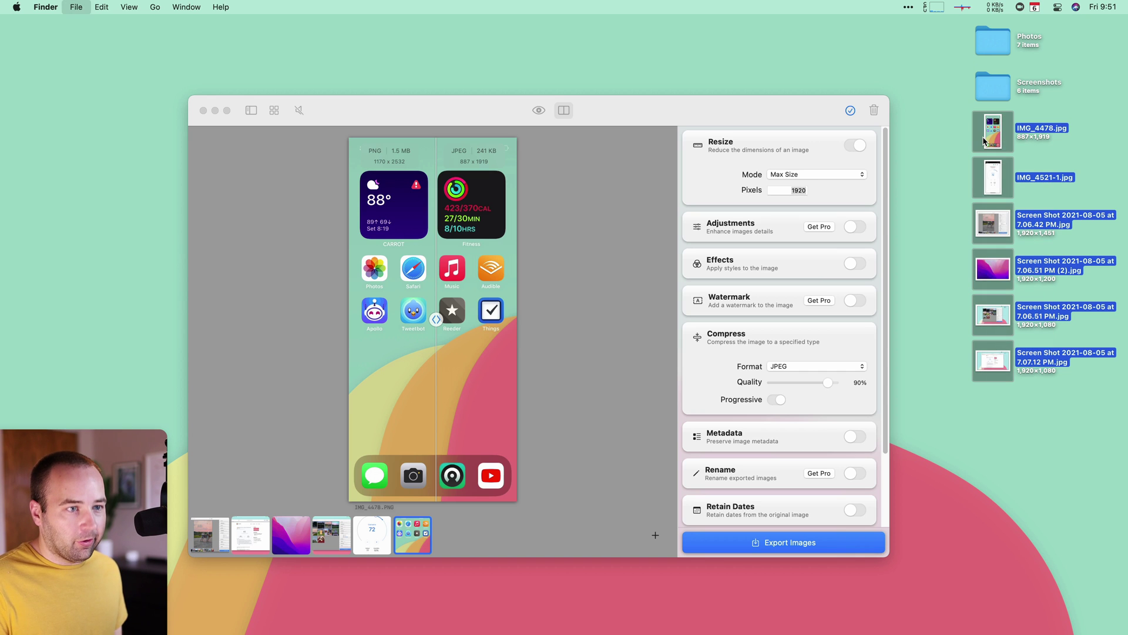
click(776, 112)
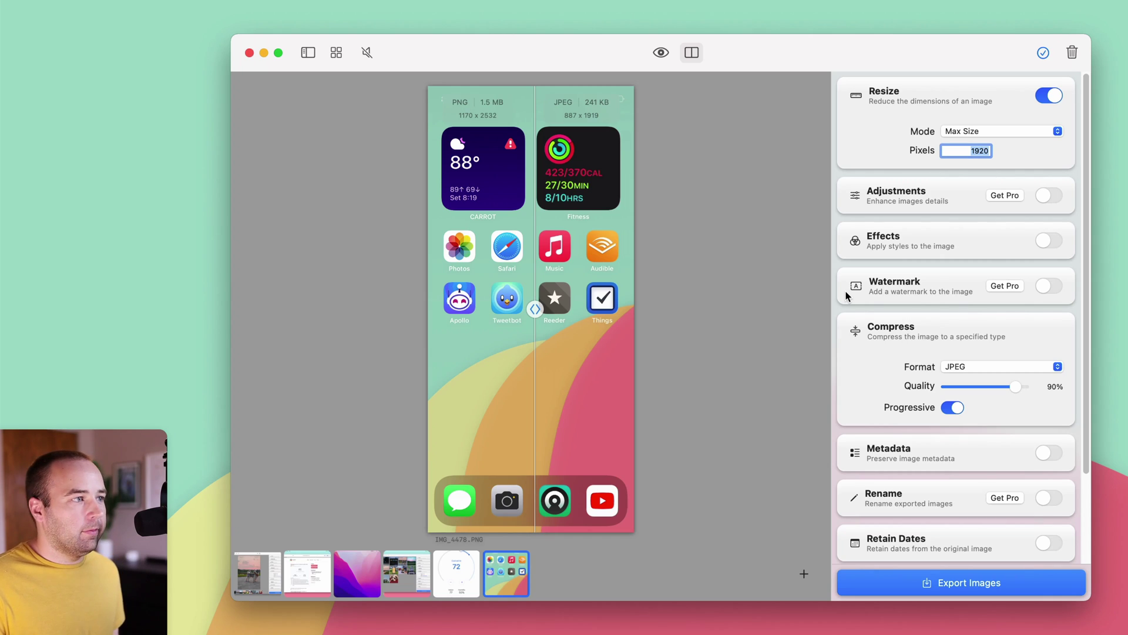
Clear all loaded screenshots and load the seven dog photos from the Photos folder.
key(super+BackSpace)
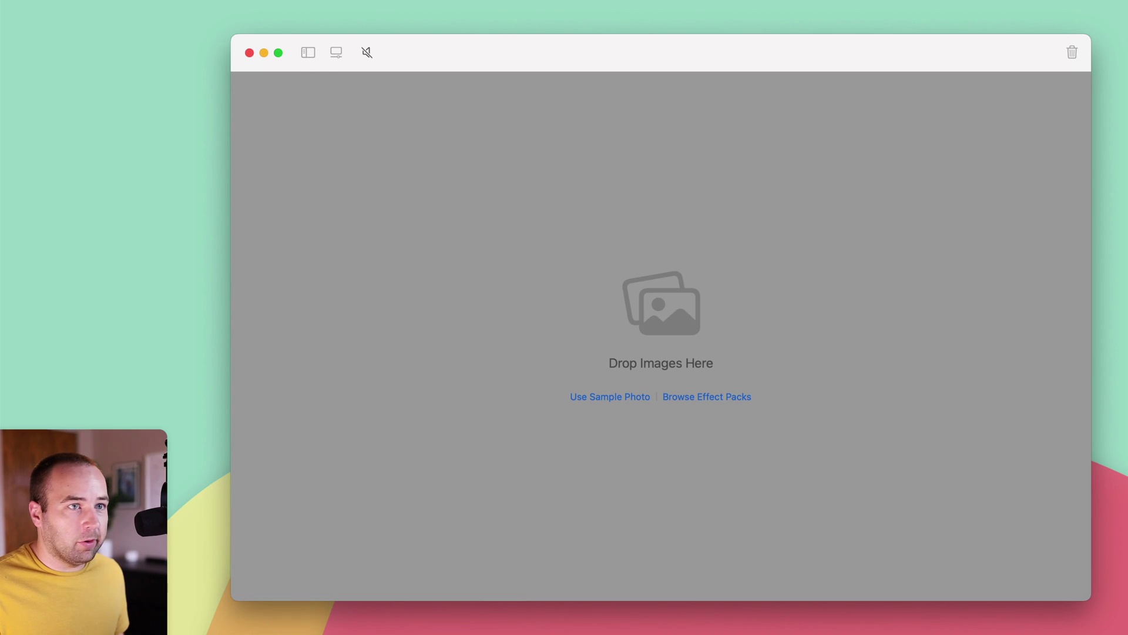
drag(1127, 135, 784, 309)
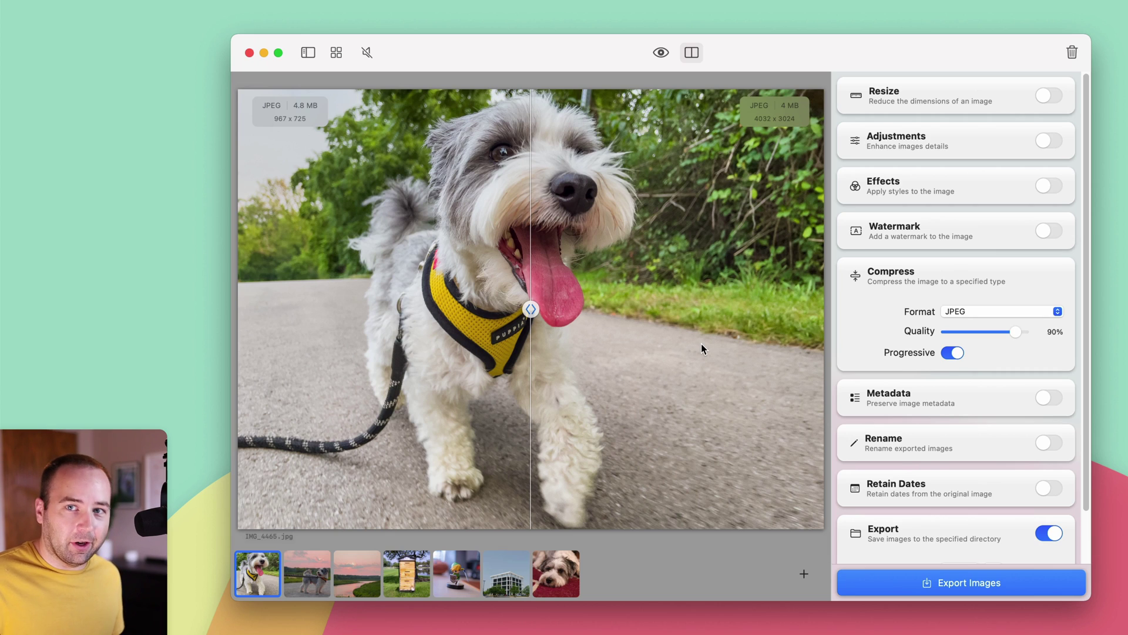
click(966, 331)
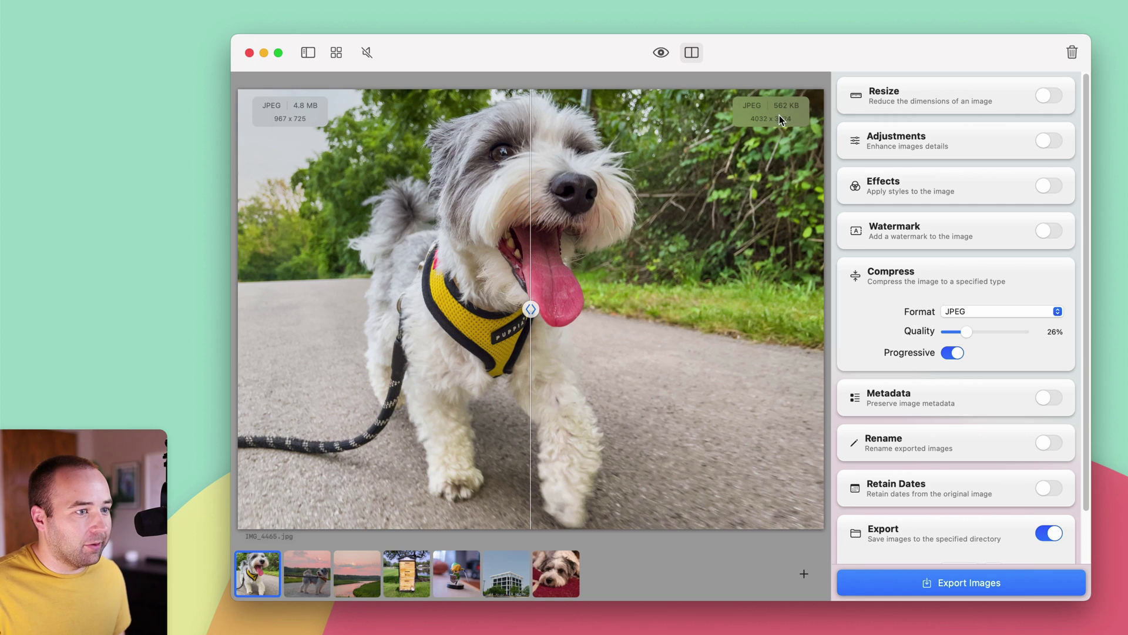
click(1012, 333)
drag(1017, 331, 1017, 331)
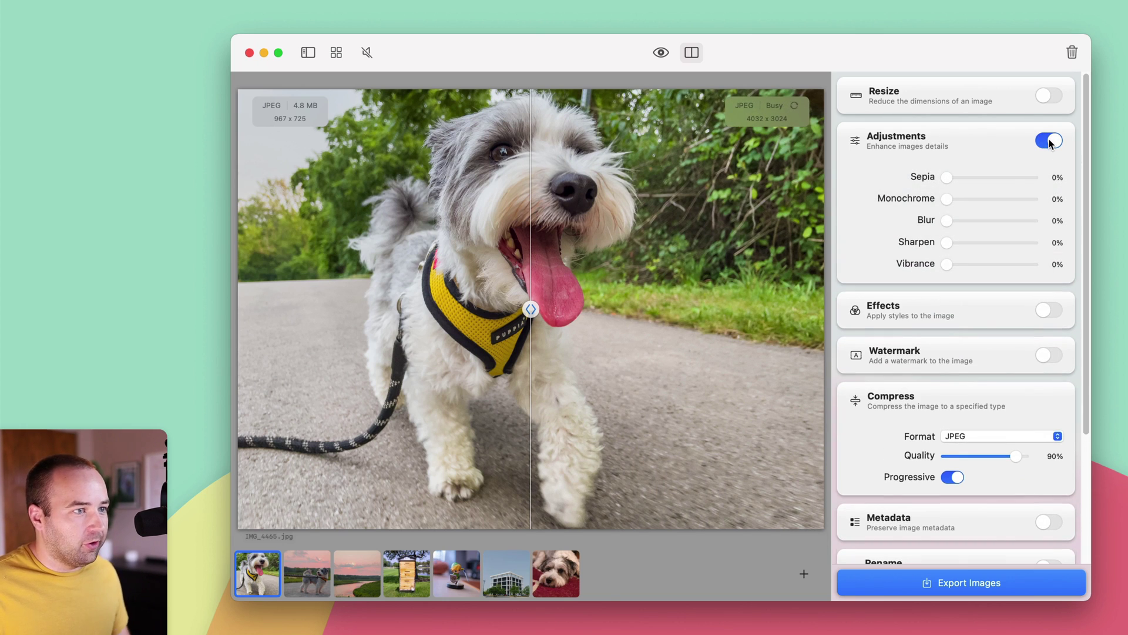
click(961, 198)
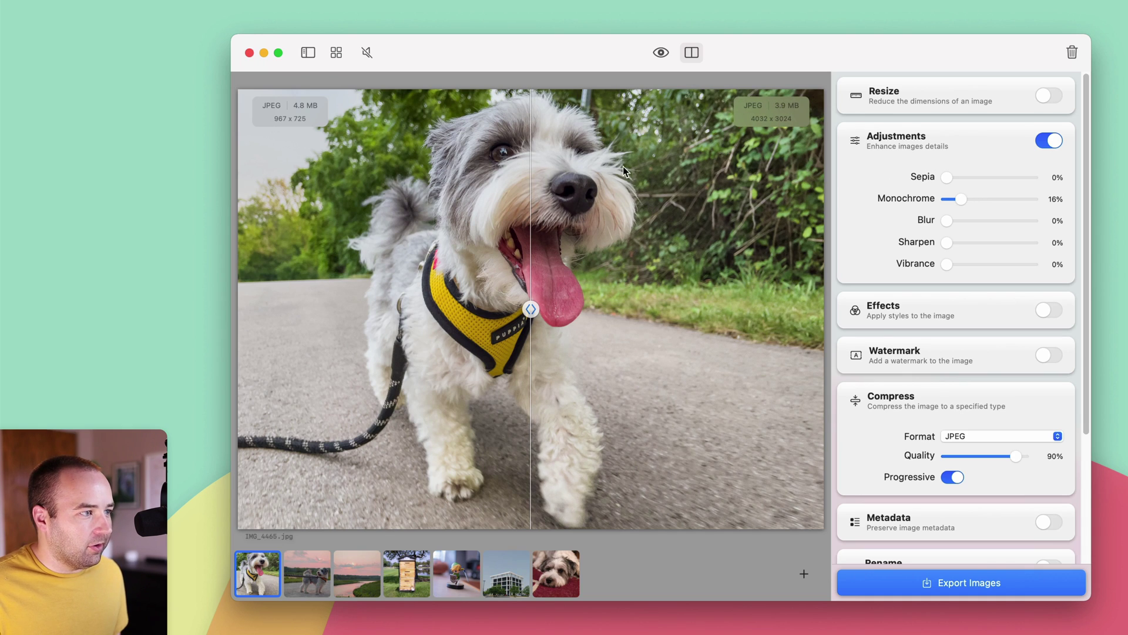
drag(1011, 200, 945, 200)
click(962, 222)
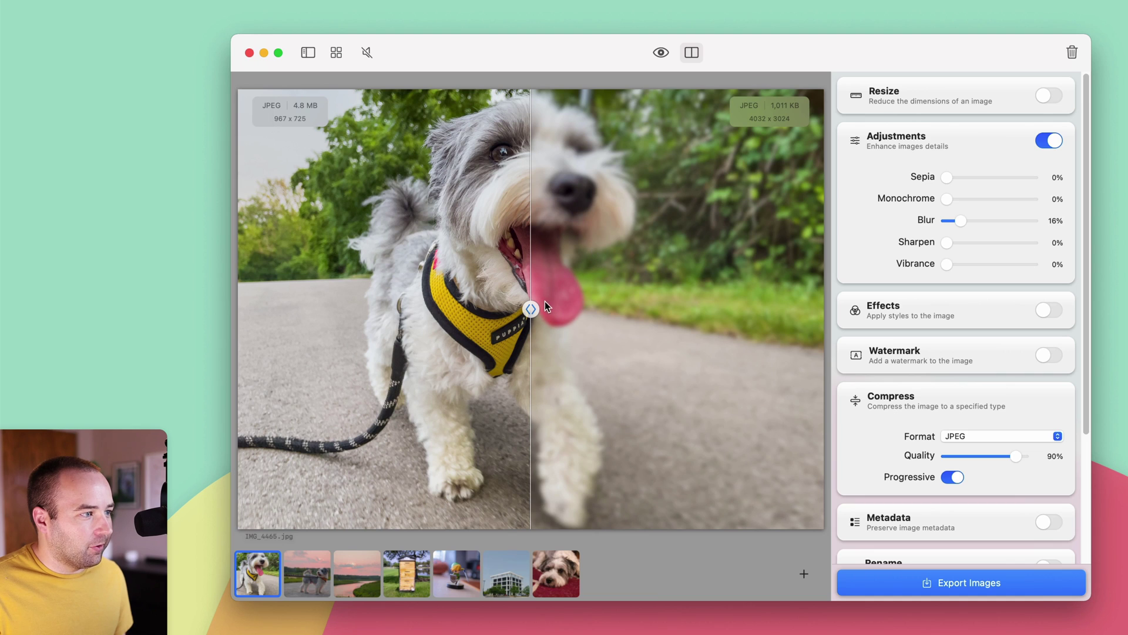
drag(526, 308, 238, 308)
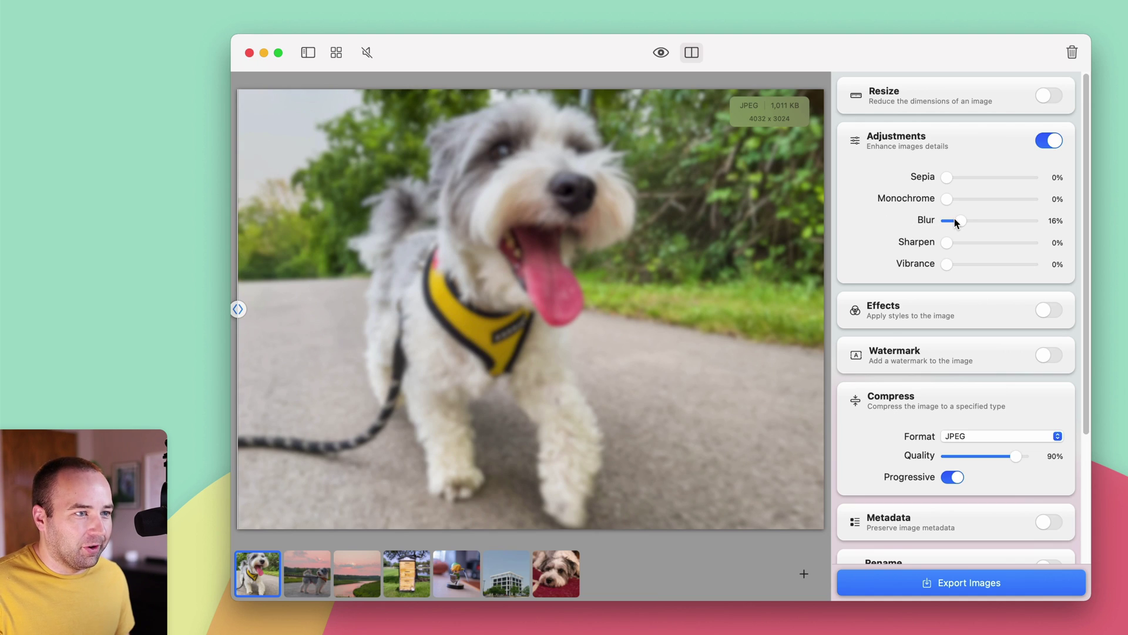
drag(956, 222, 912, 221)
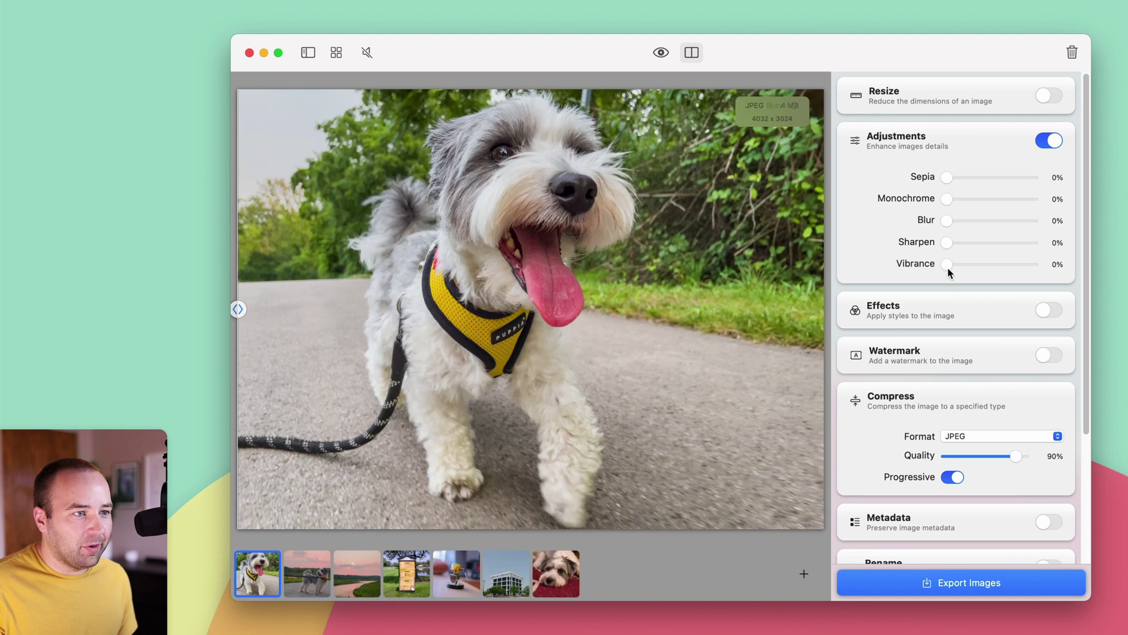
drag(947, 268, 976, 266)
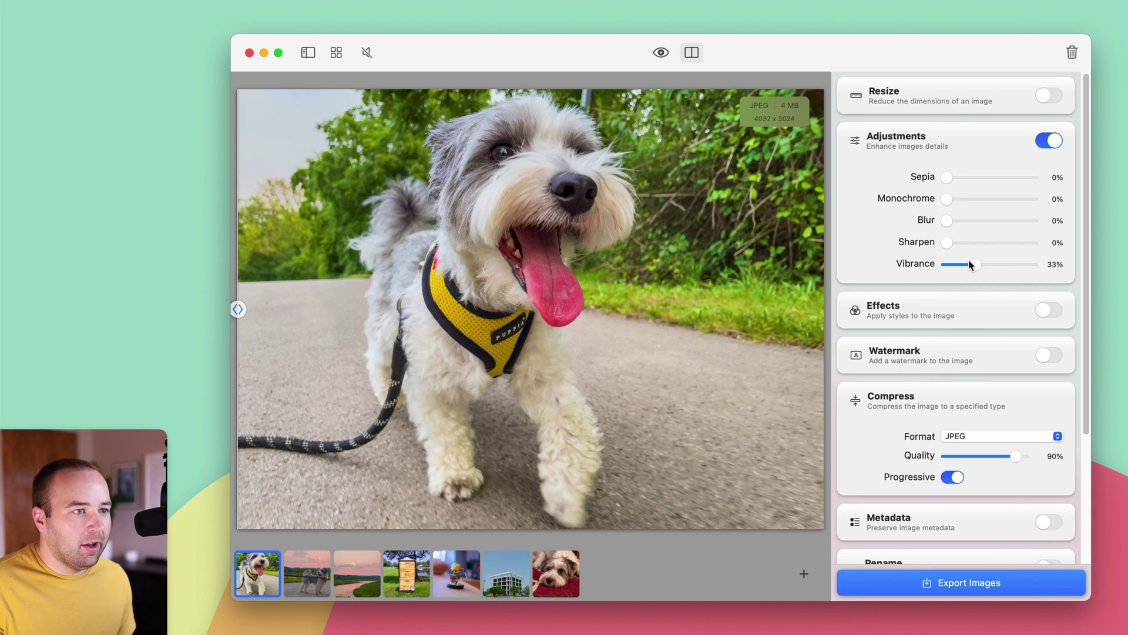
drag(971, 266, 935, 265)
click(1050, 141)
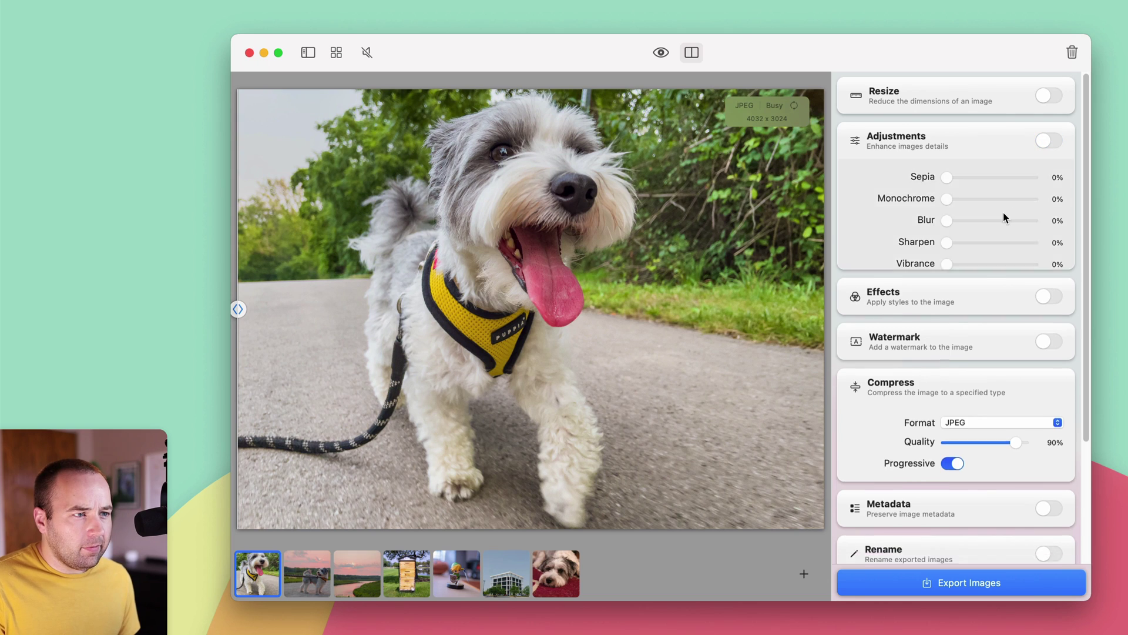
Turn on Effects with Plain Sailing at 20% intensity and reposition the before/after divider.
click(1050, 186)
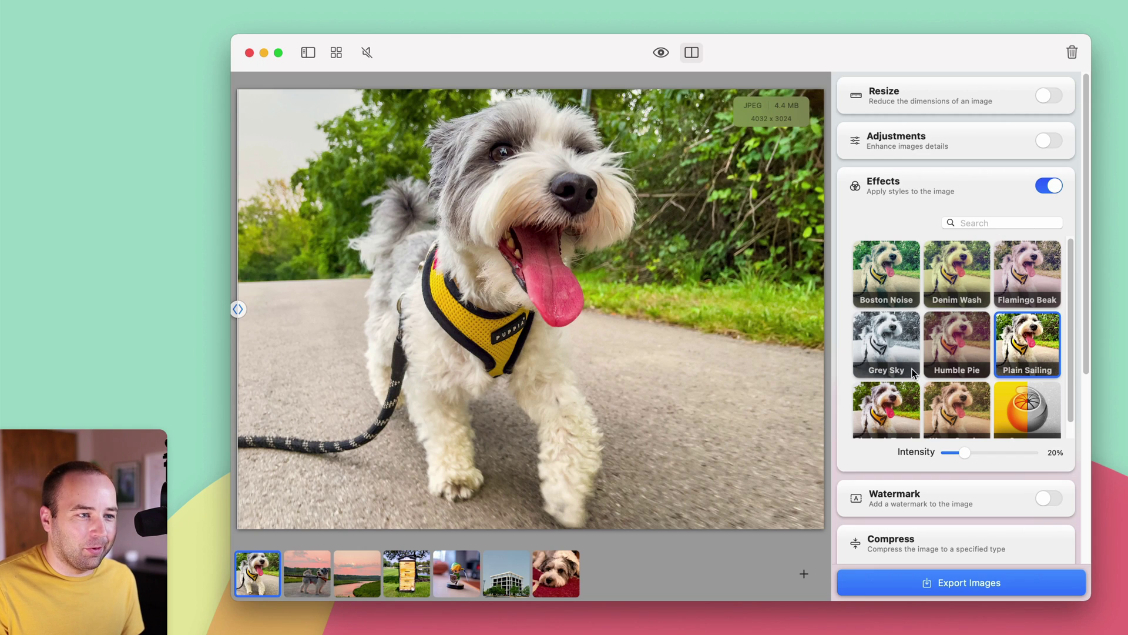
scroll(954, 355, down, 1)
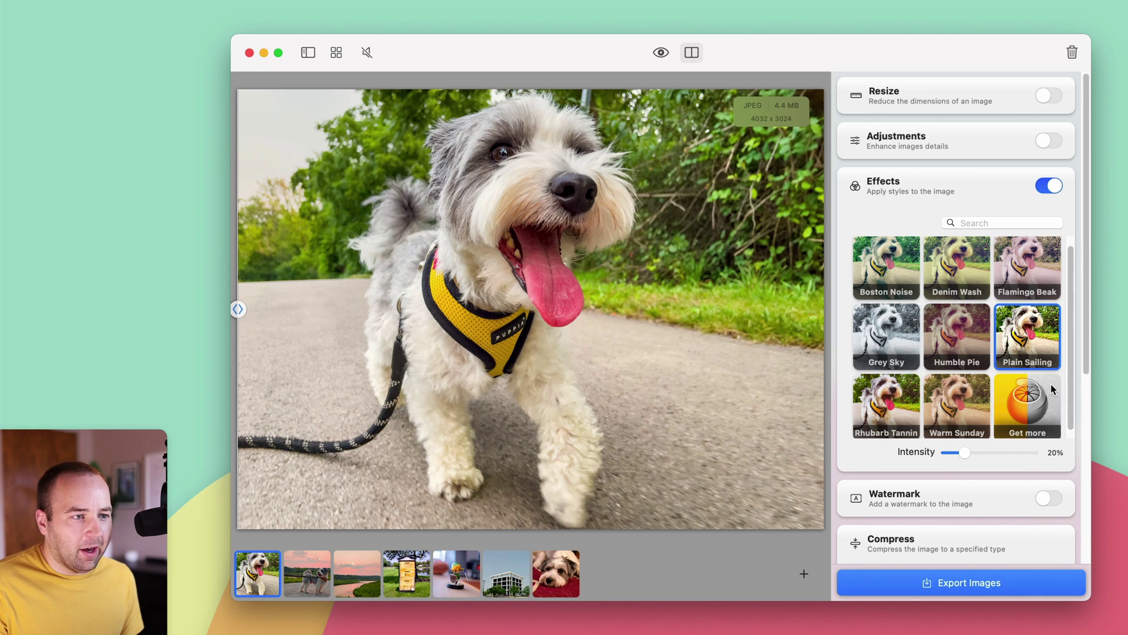
scroll(982, 362, down, 1)
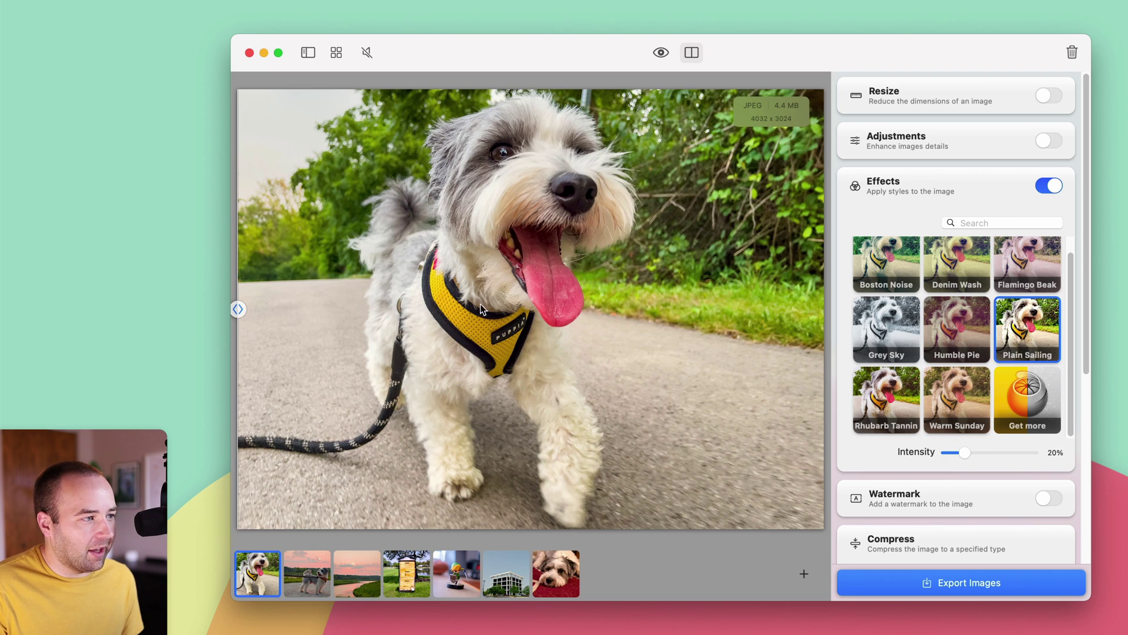
drag(964, 452, 1053, 456)
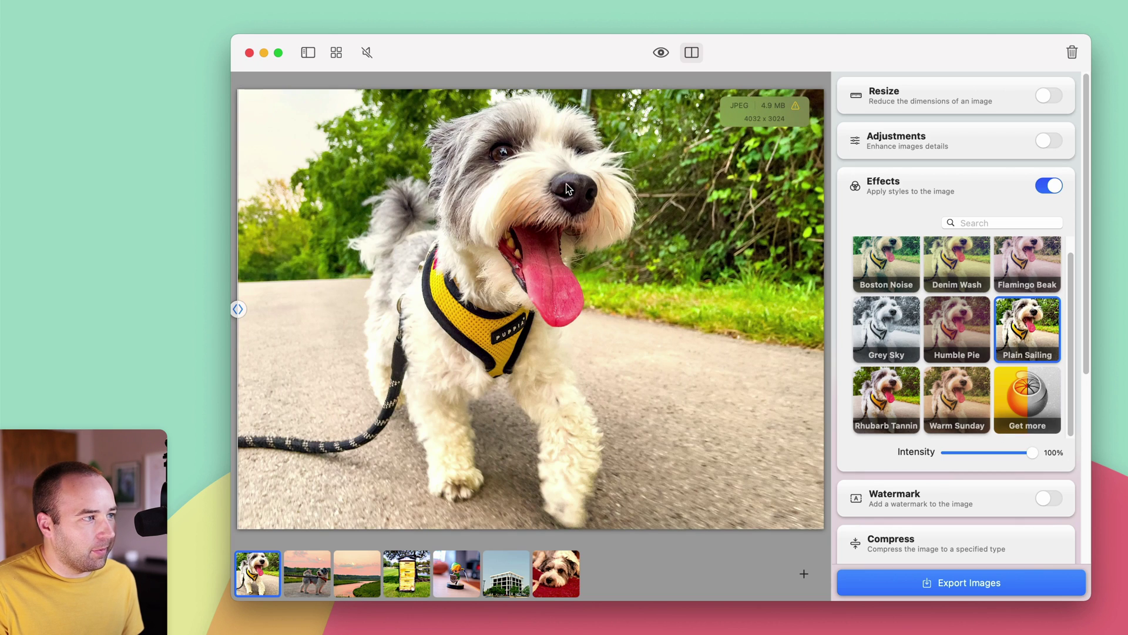
drag(990, 453, 965, 451)
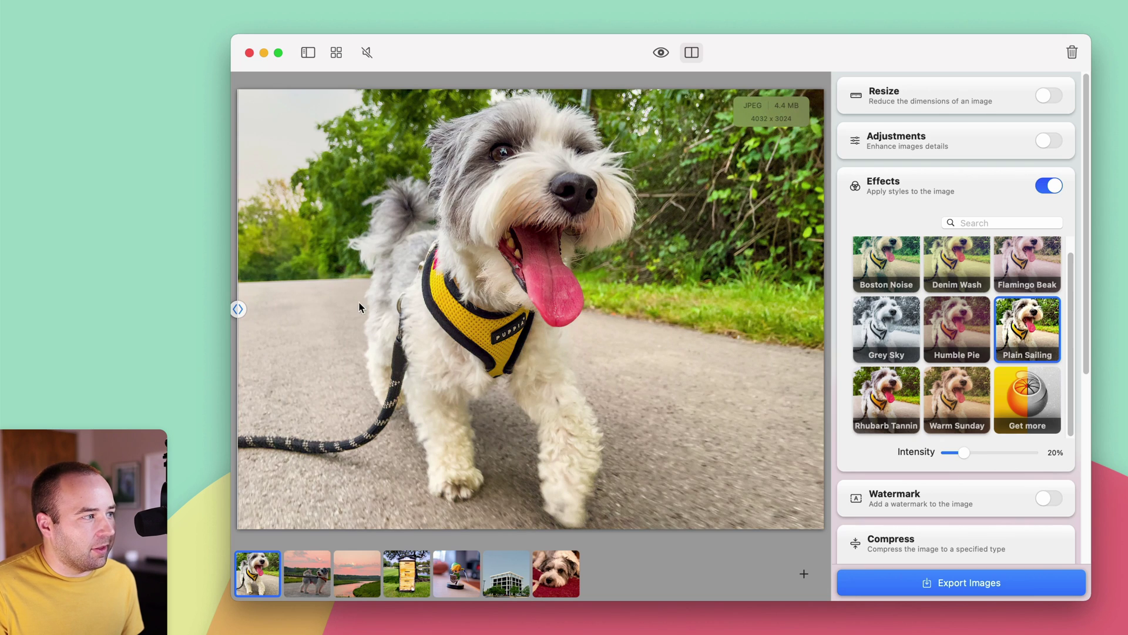
drag(239, 309, 377, 309)
drag(435, 333, 545, 341)
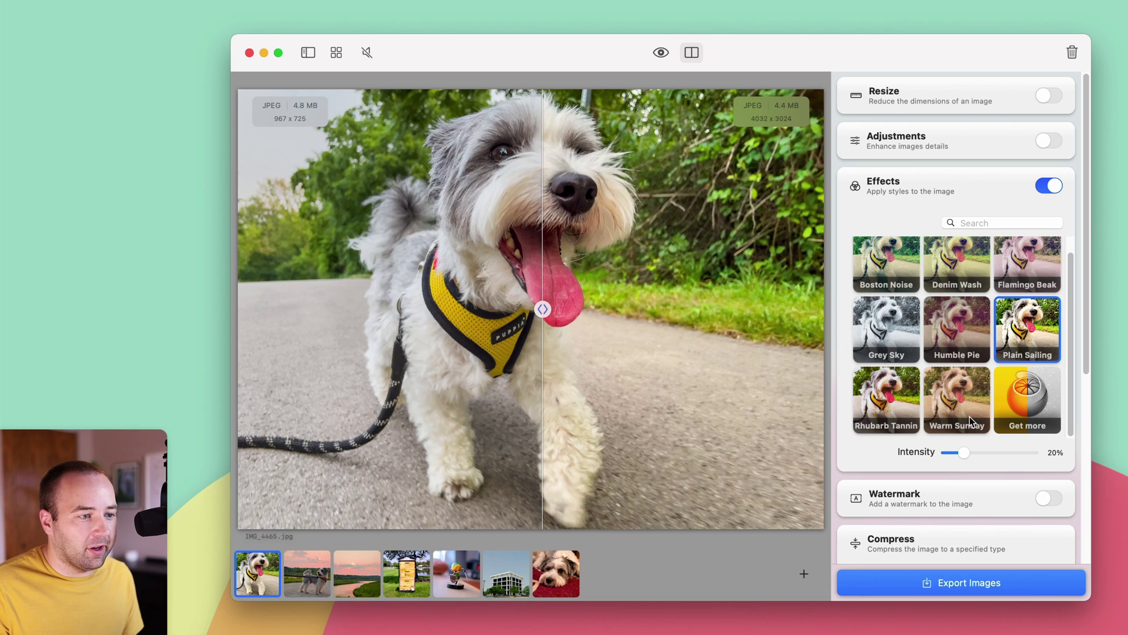
scroll(946, 446, down, 3)
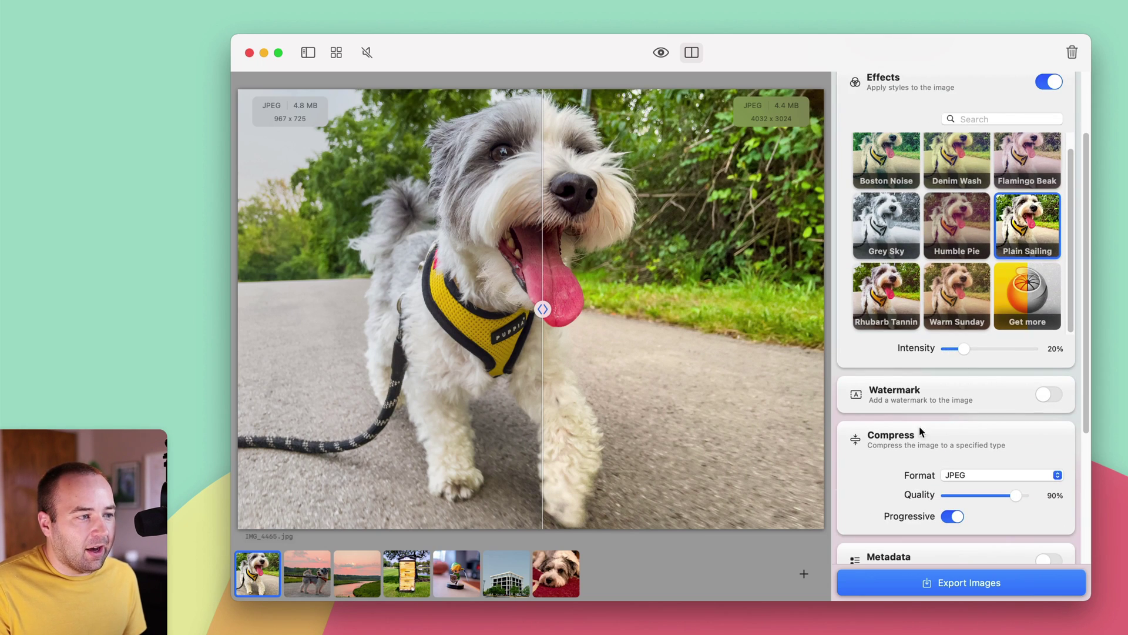
Add a watermark with the photographer's name, fixing the surname's capitalisation.
click(1047, 395)
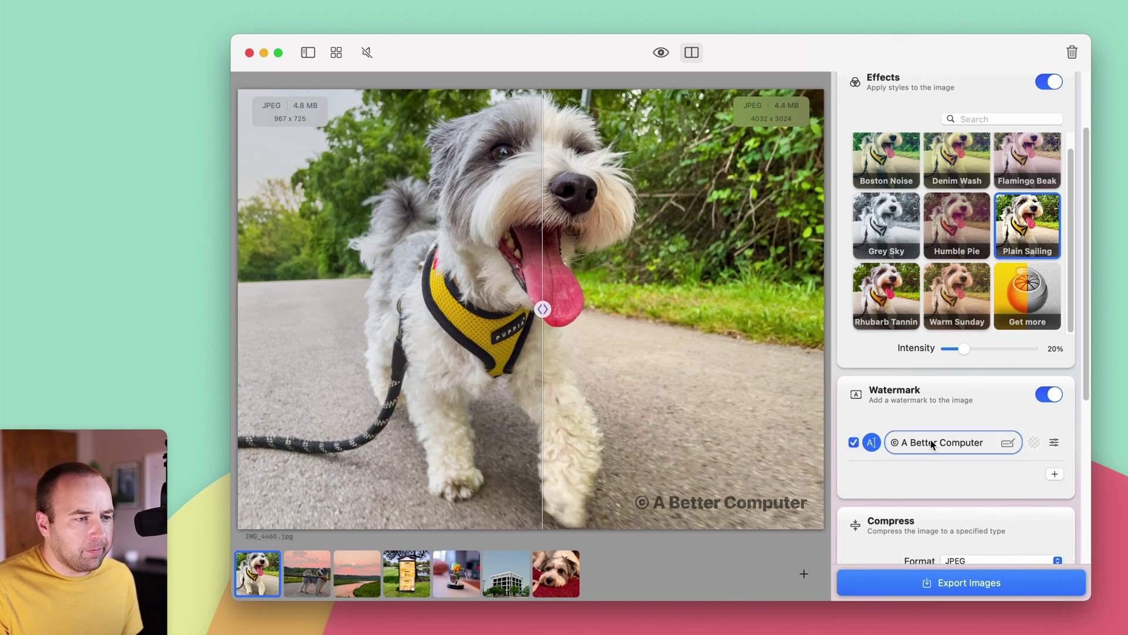
click(952, 442)
drag(952, 370, 871, 372)
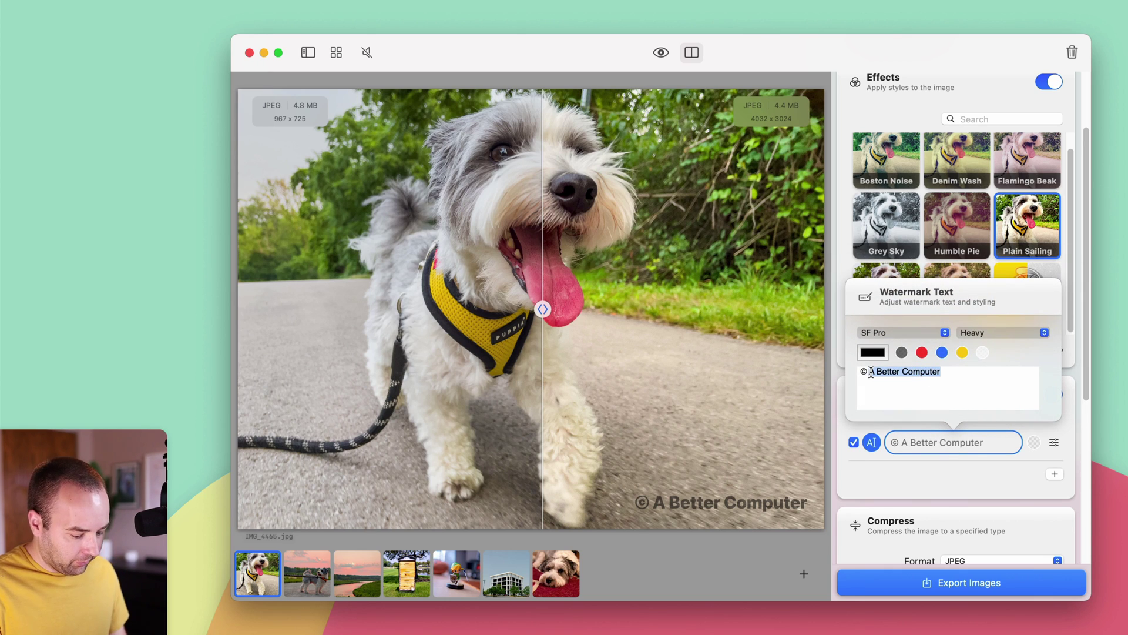
text(Matt birchl)
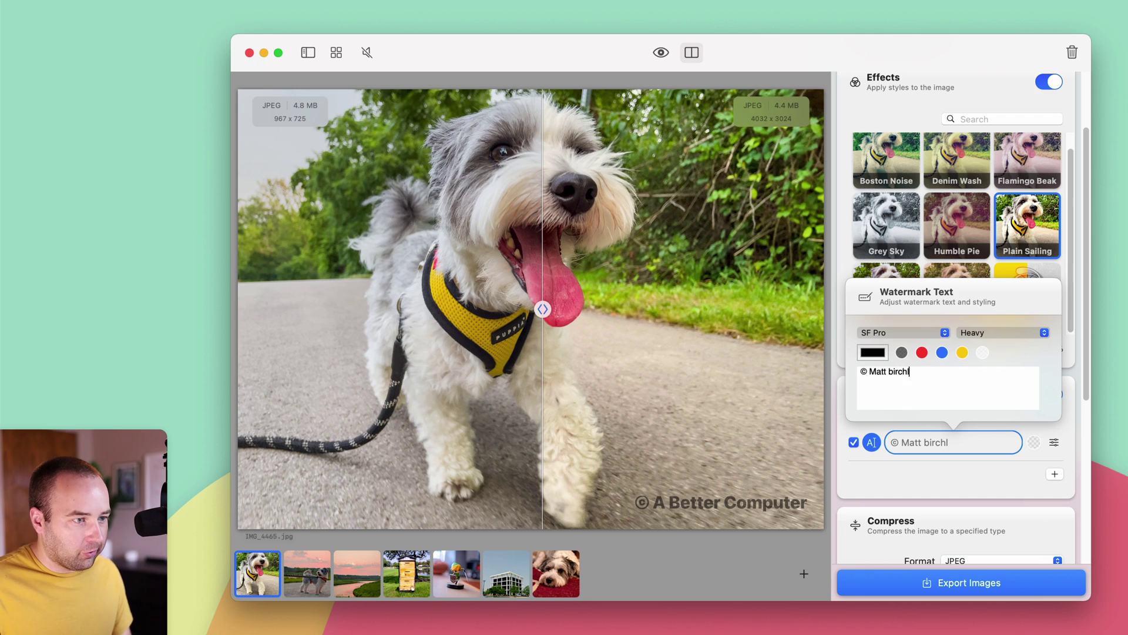
text(er)
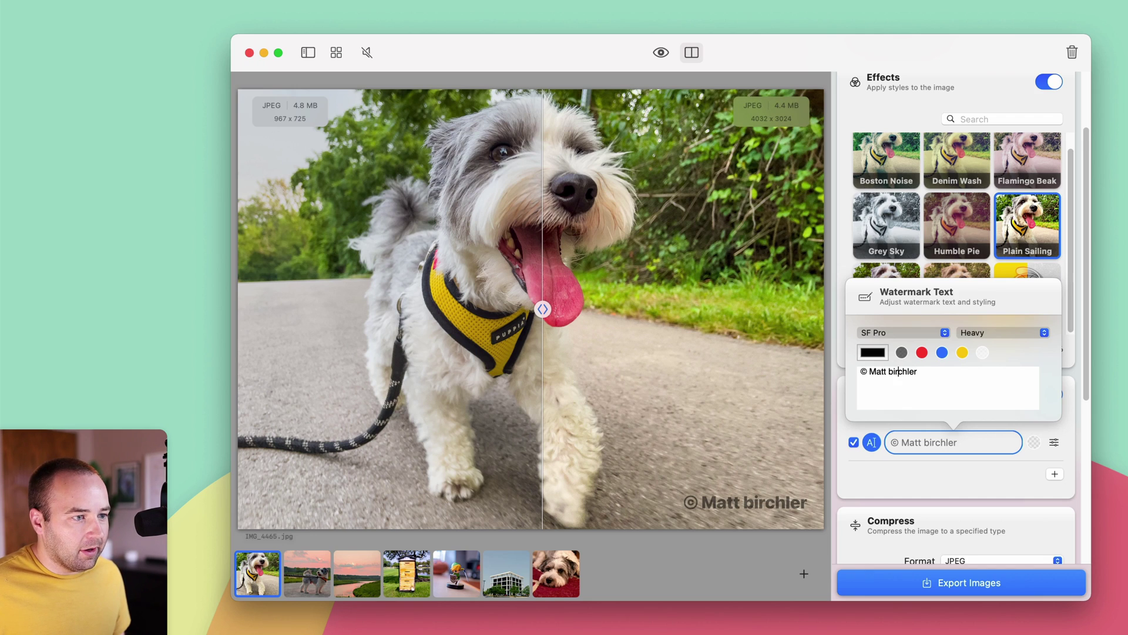
click(892, 372)
key(BackSpace)
text(BV)
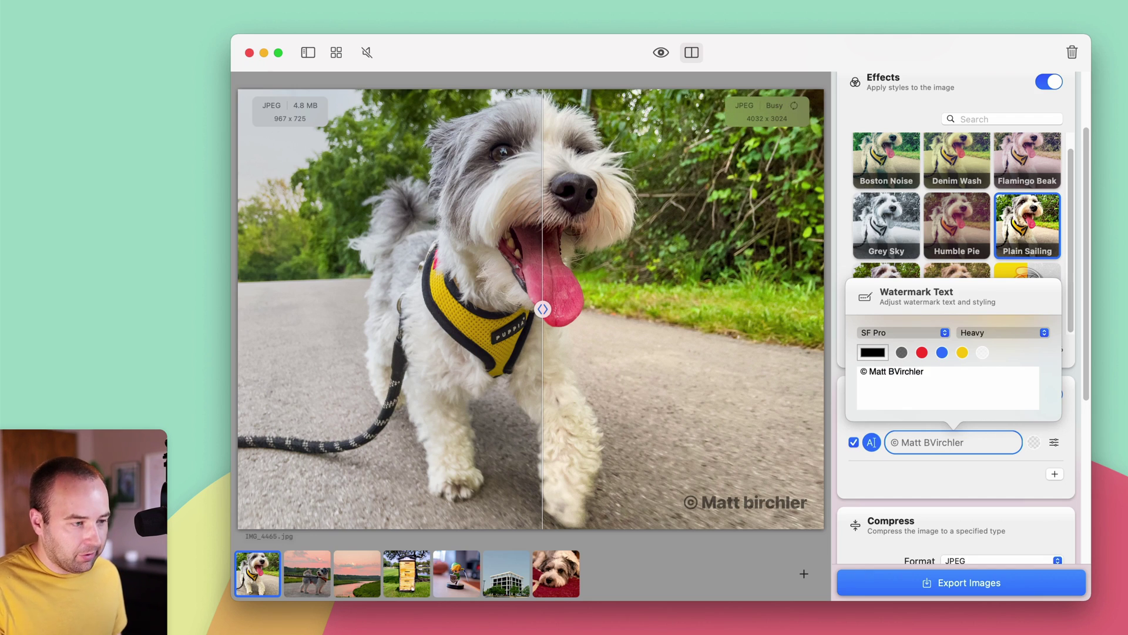
key(BackSpace)
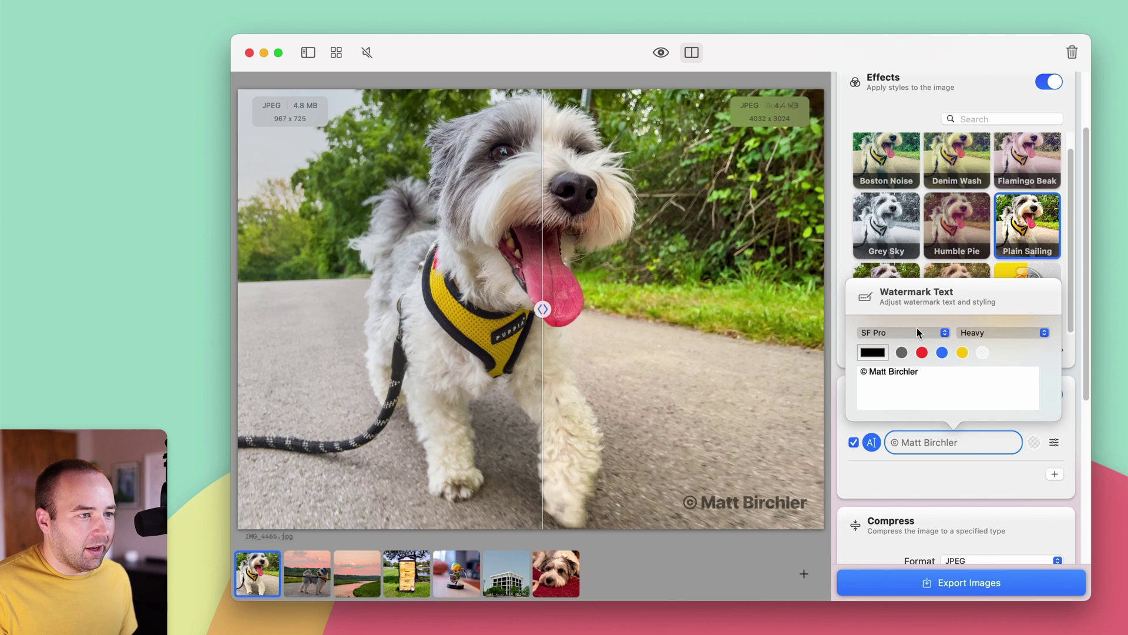
Style the watermark text in the Bjorn font, Bold weight, and white.
click(917, 328)
scroll(917, 328, up, 15)
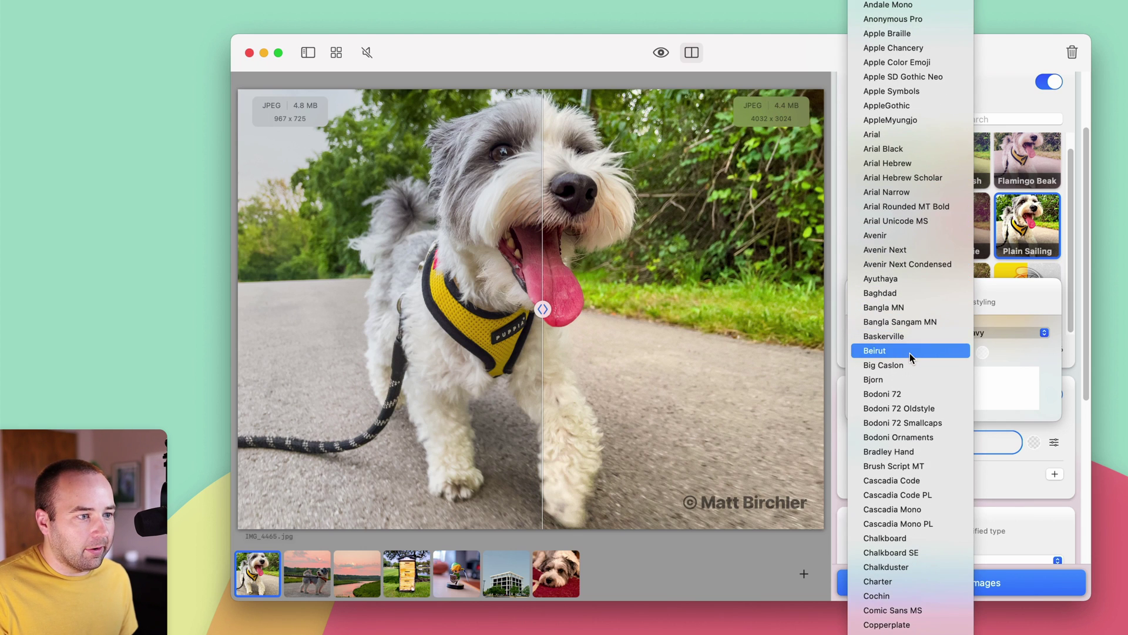
click(901, 378)
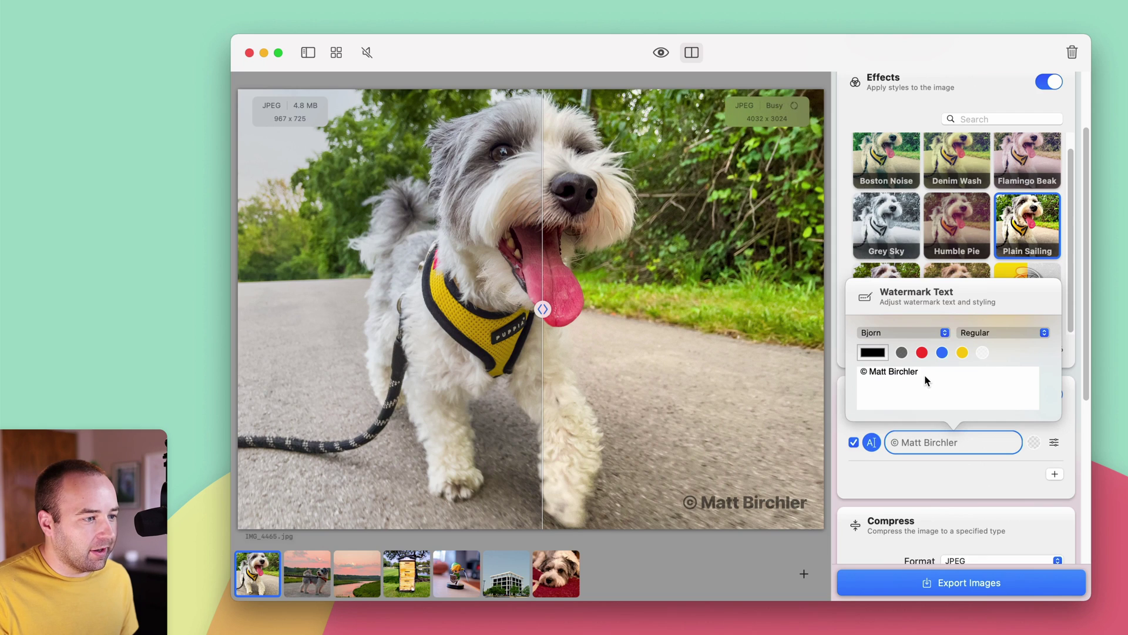
click(999, 334)
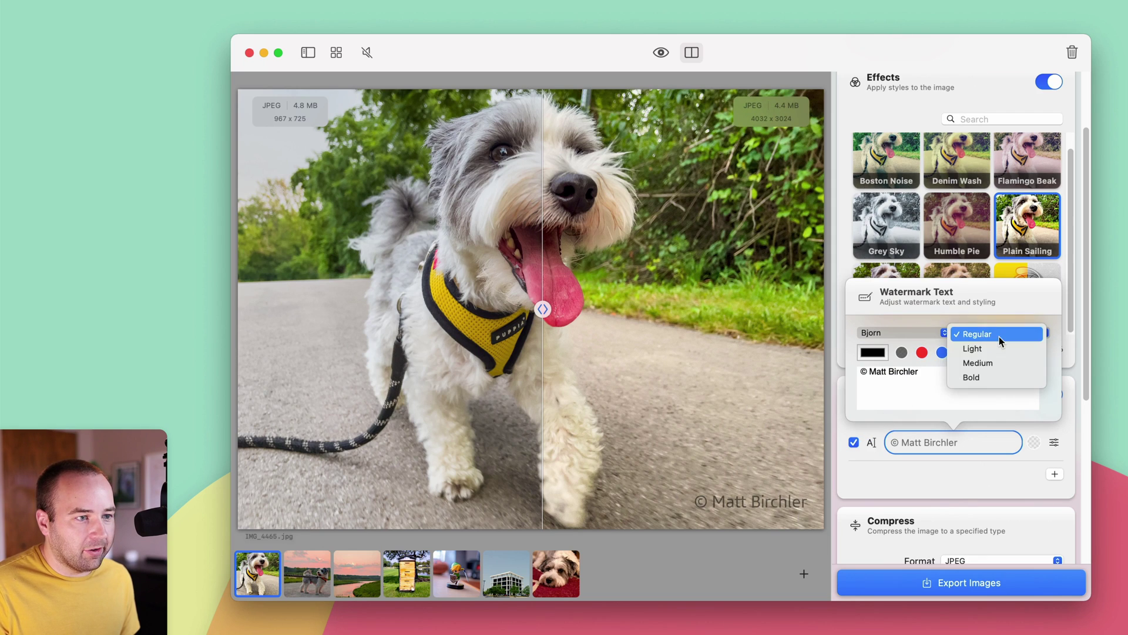
click(990, 376)
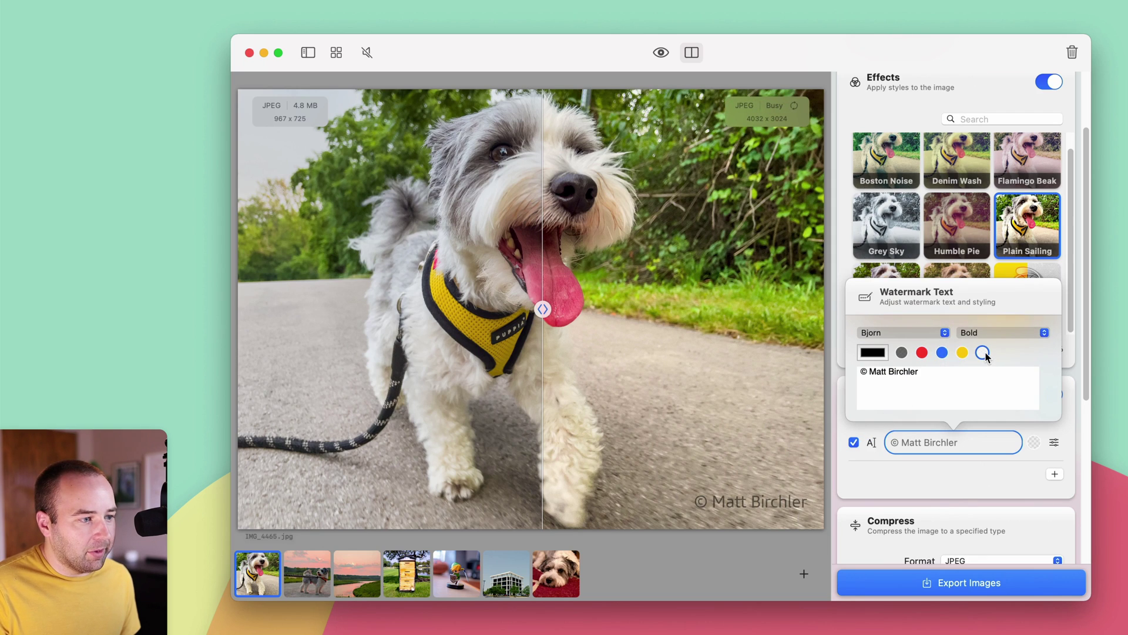
click(983, 353)
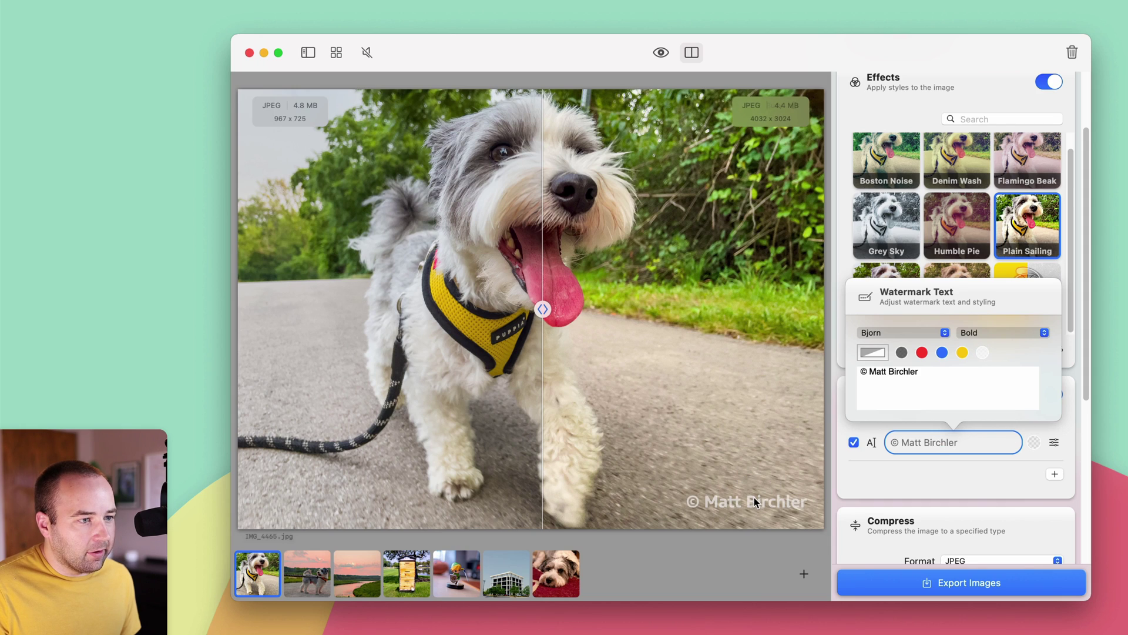
click(1054, 443)
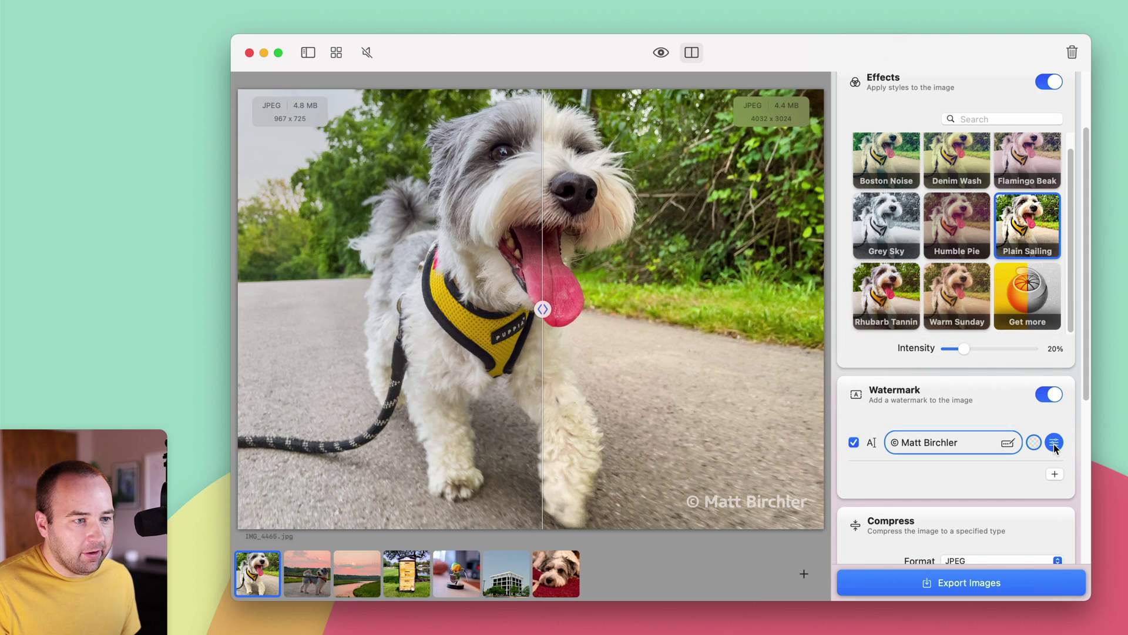
Increase the watermark Size and reduce its Offset so it sits nearer the bottom-right corner.
click(1054, 444)
drag(1103, 407, 1125, 404)
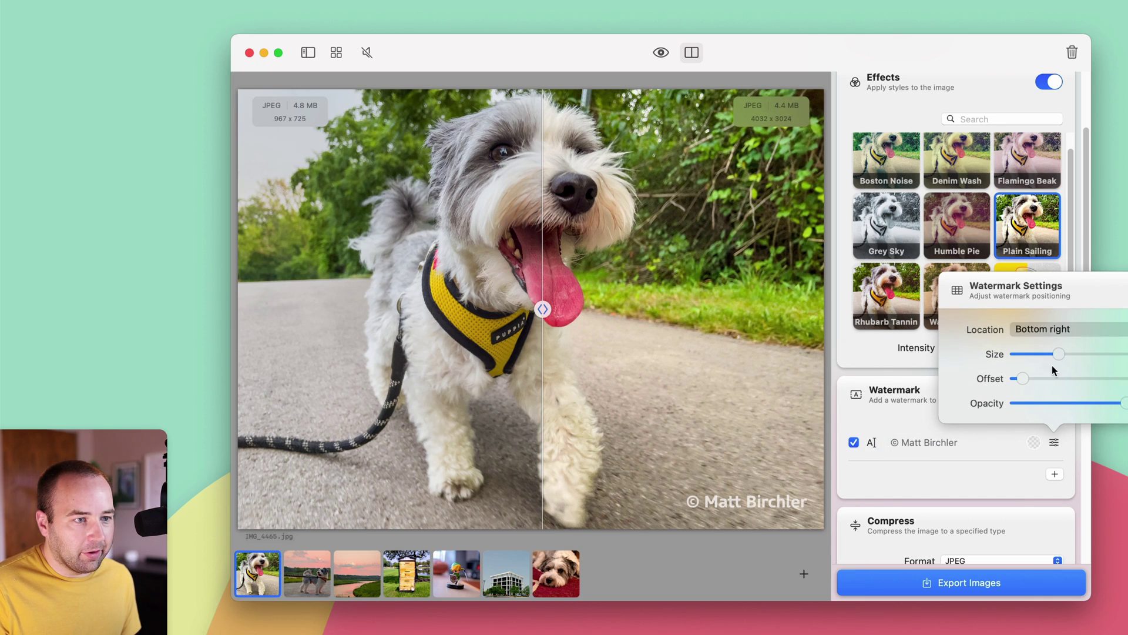
click(1070, 352)
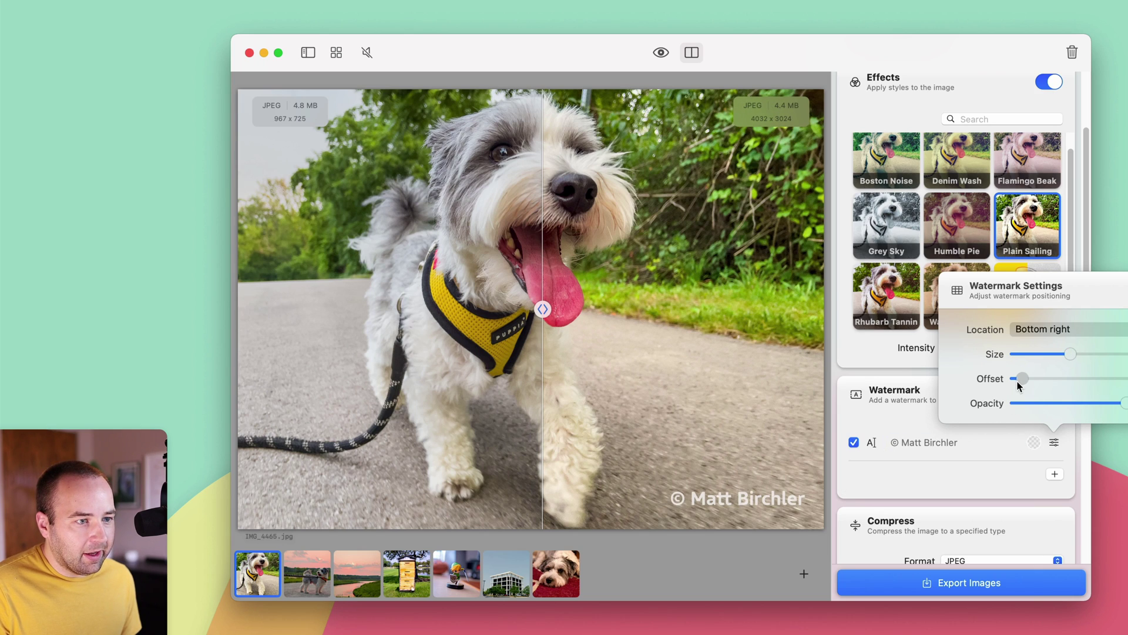
drag(1015, 382, 1015, 383)
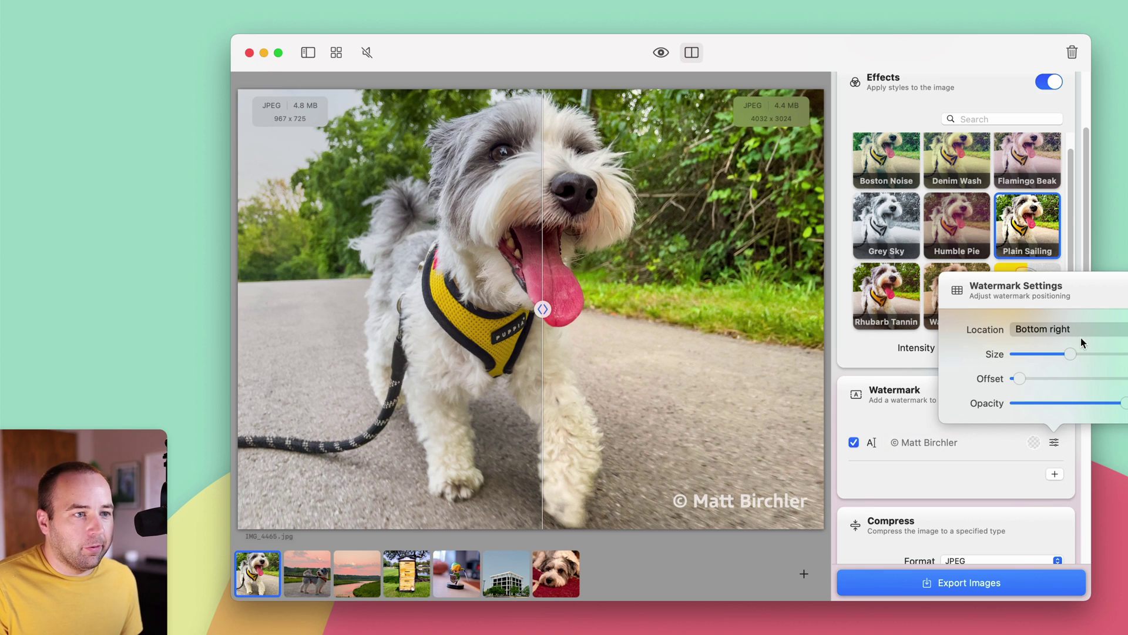
click(920, 370)
scroll(964, 426, down, 5)
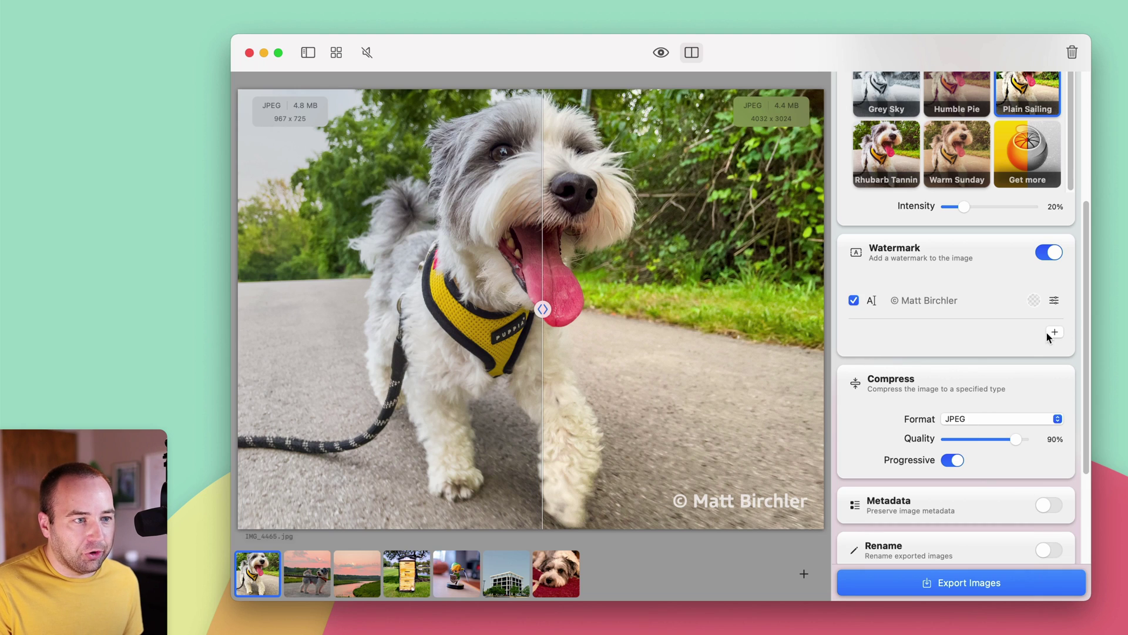
Turn on the Metadata and Rename export options, checking the dog and office building previews.
scroll(1022, 382, down, 3)
click(1049, 381)
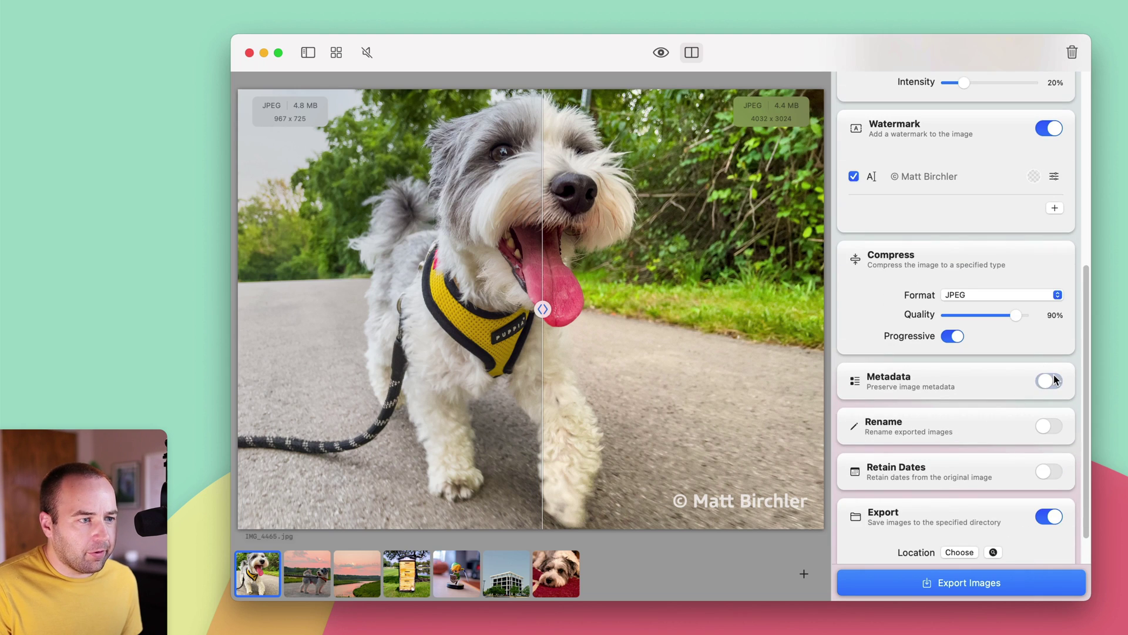
scroll(955, 419, down, 2)
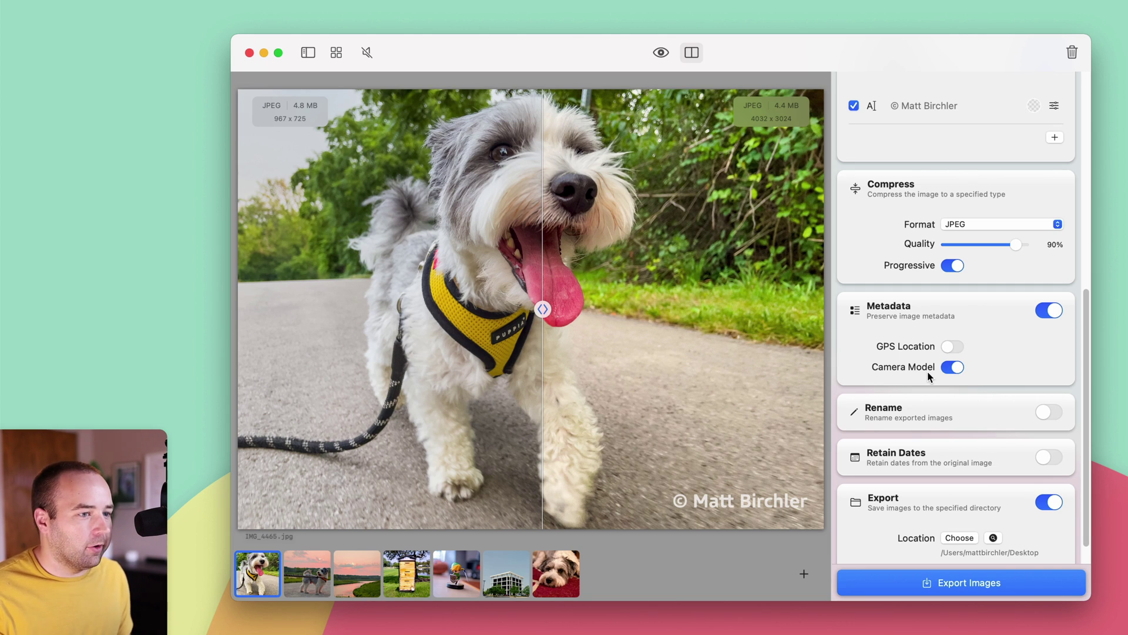
scroll(955, 400, down, 1)
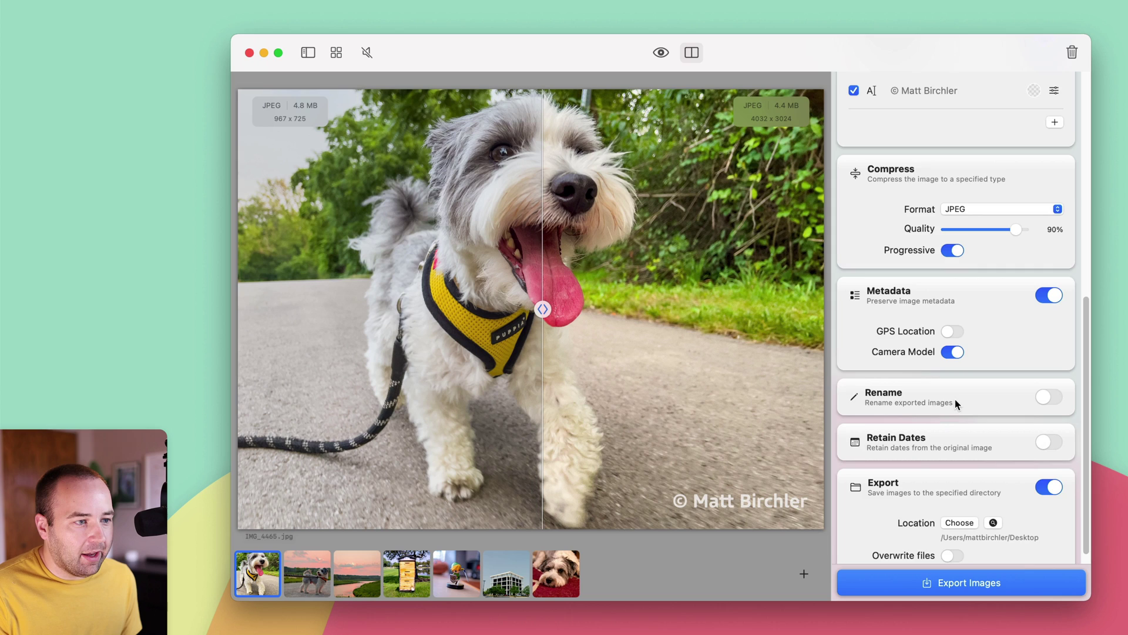
scroll(956, 402, down, 1)
click(1051, 381)
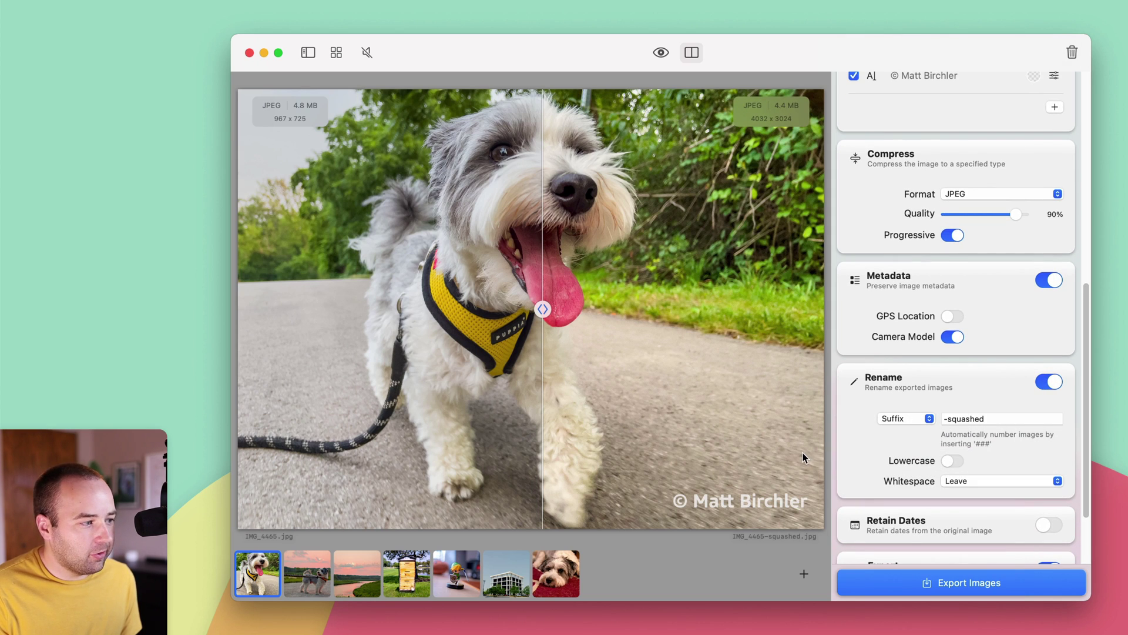
click(553, 574)
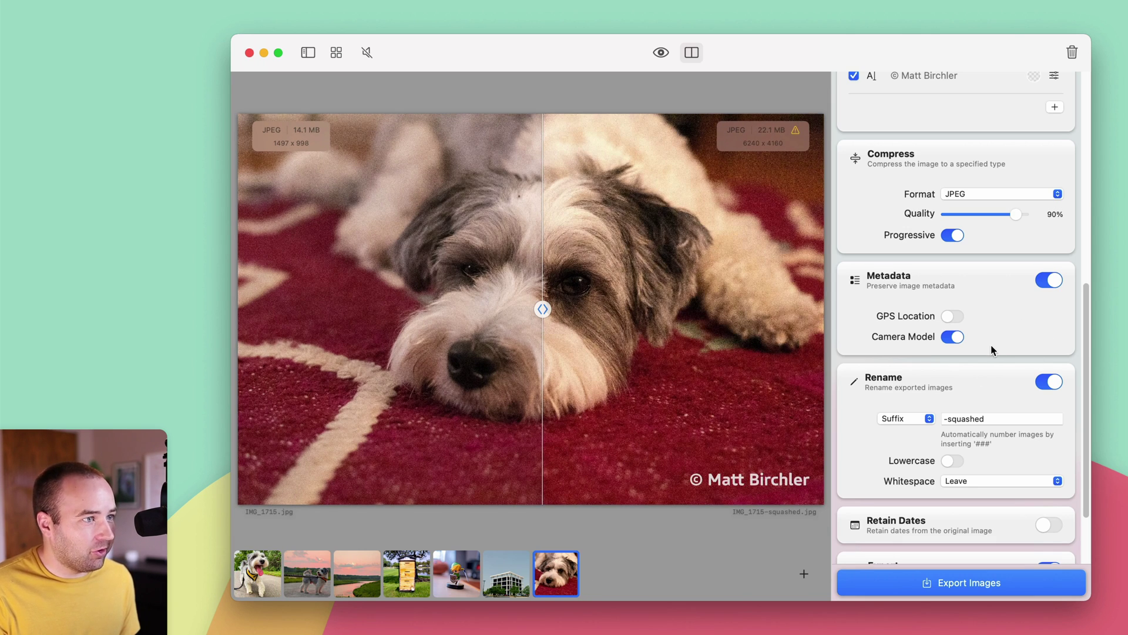
click(510, 575)
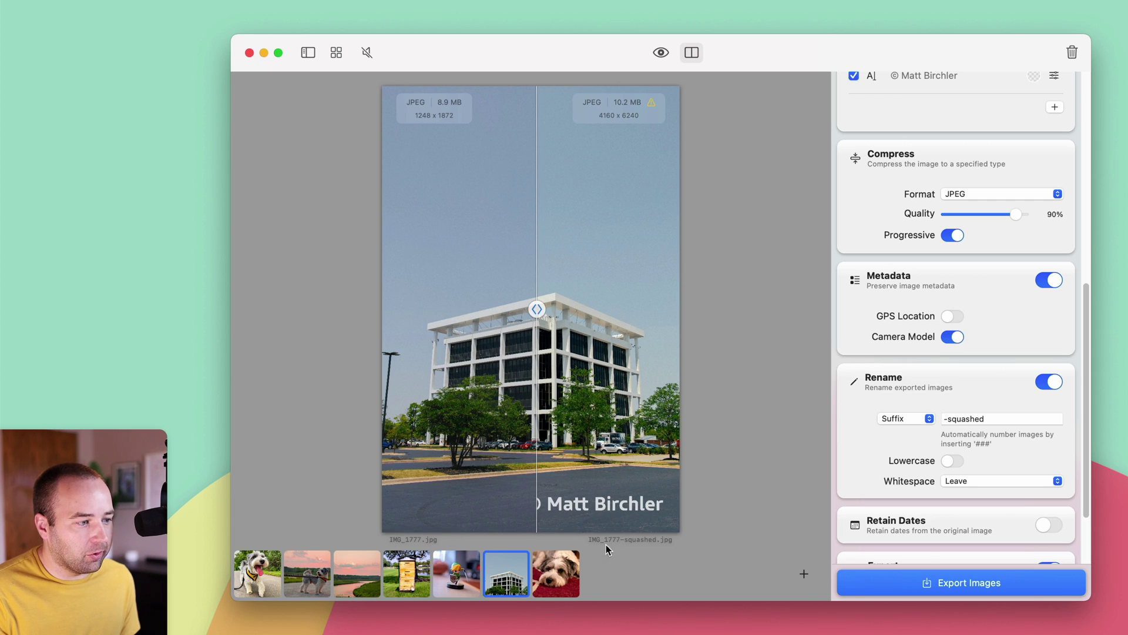
Set the Rename mode to Replace with the pattern phots-###.
click(918, 421)
click(904, 436)
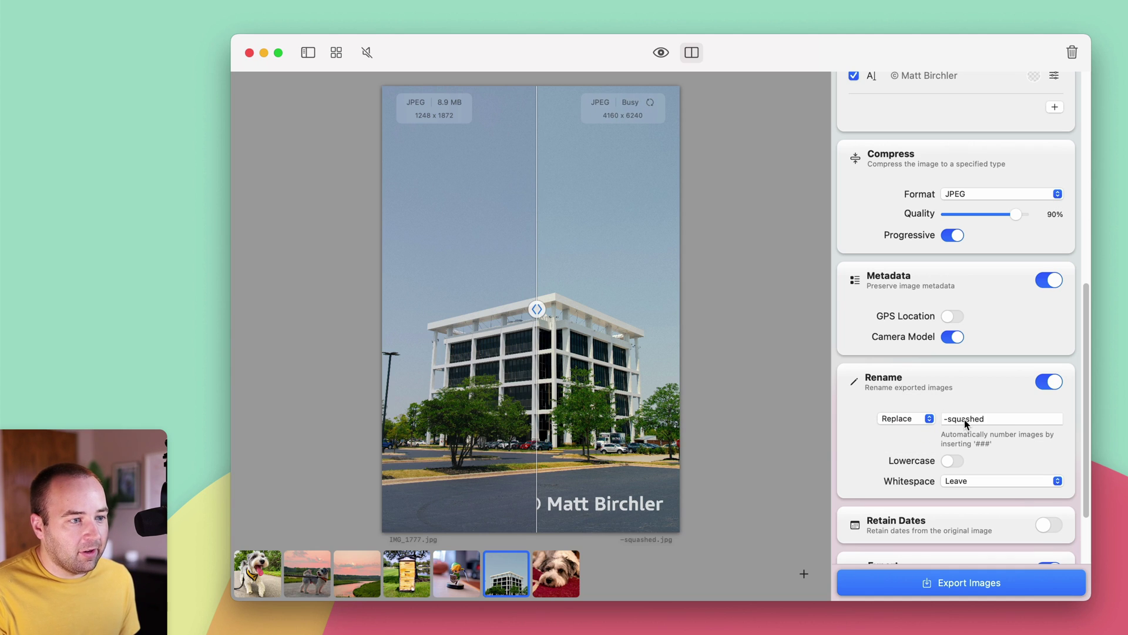
double_click(965, 418)
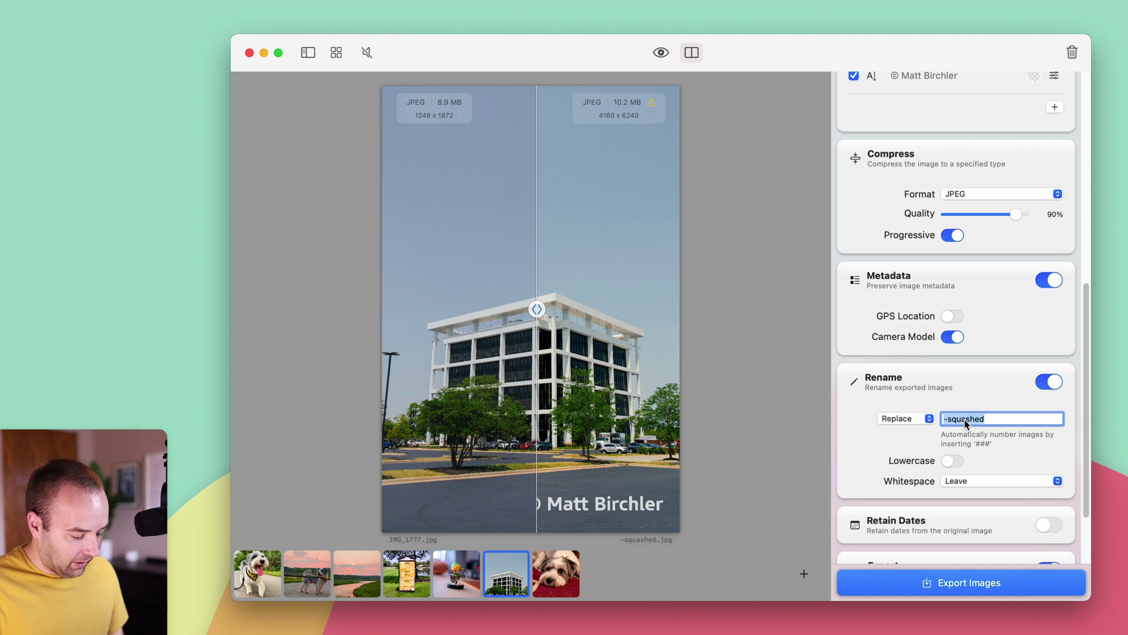
text(phots-)
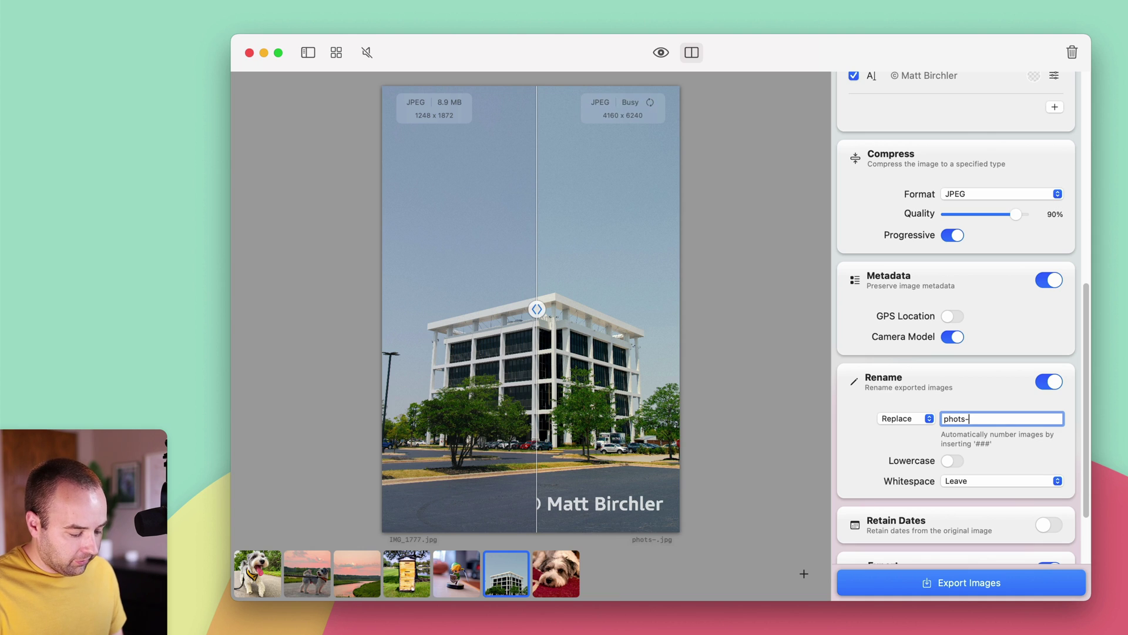
text(###)
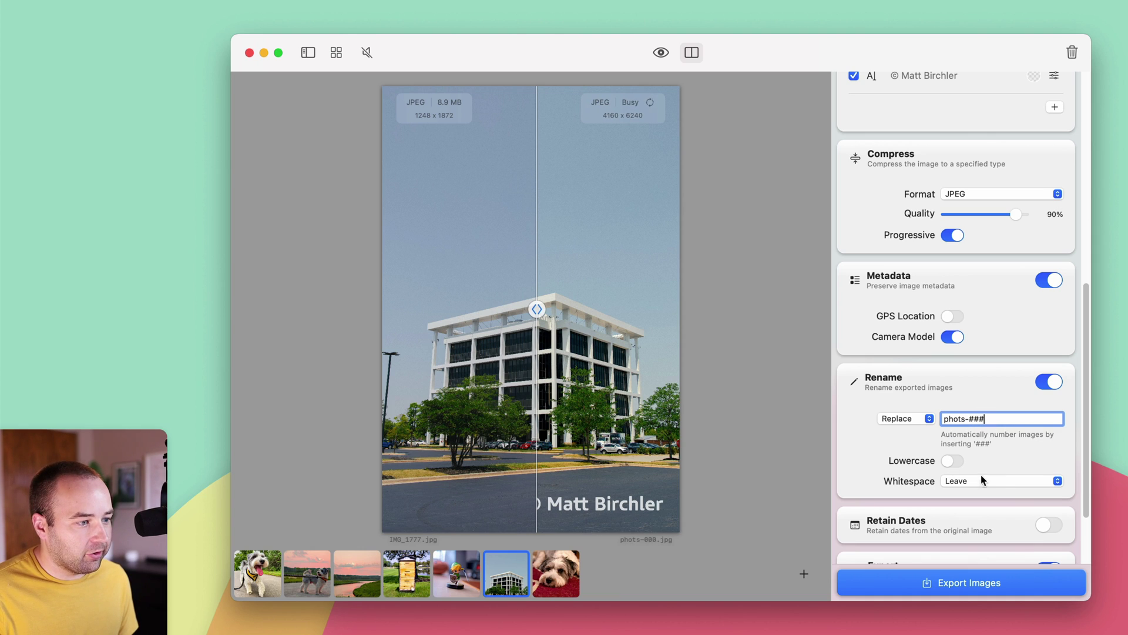
click(563, 571)
click(461, 558)
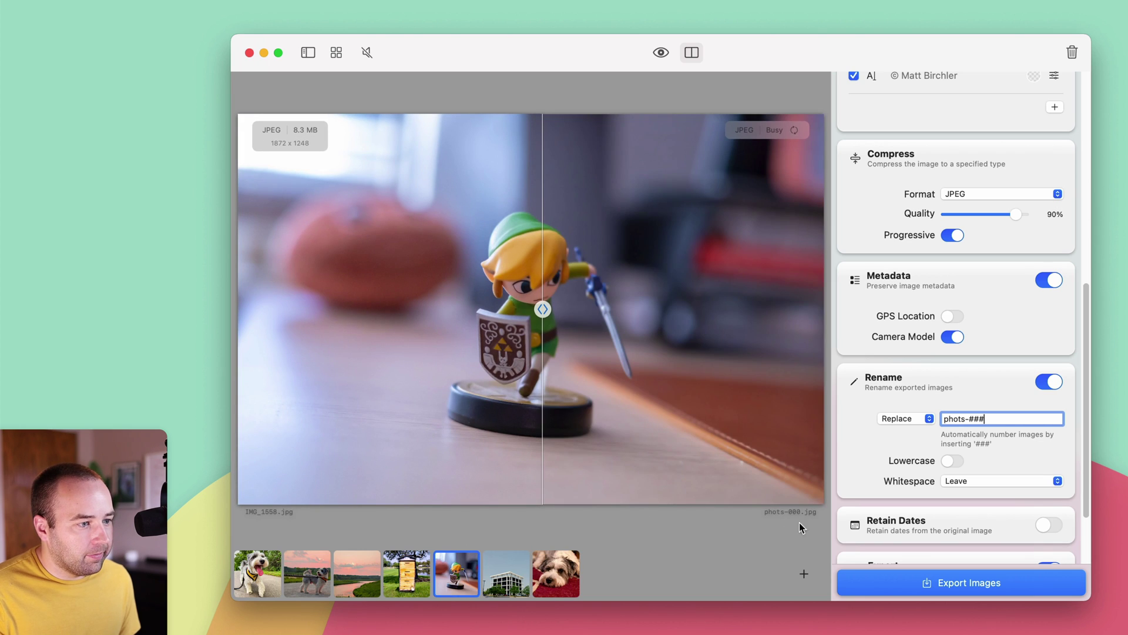
Turn on Retain Dates so exports keep the original creation dates.
scroll(925, 493, down, 3)
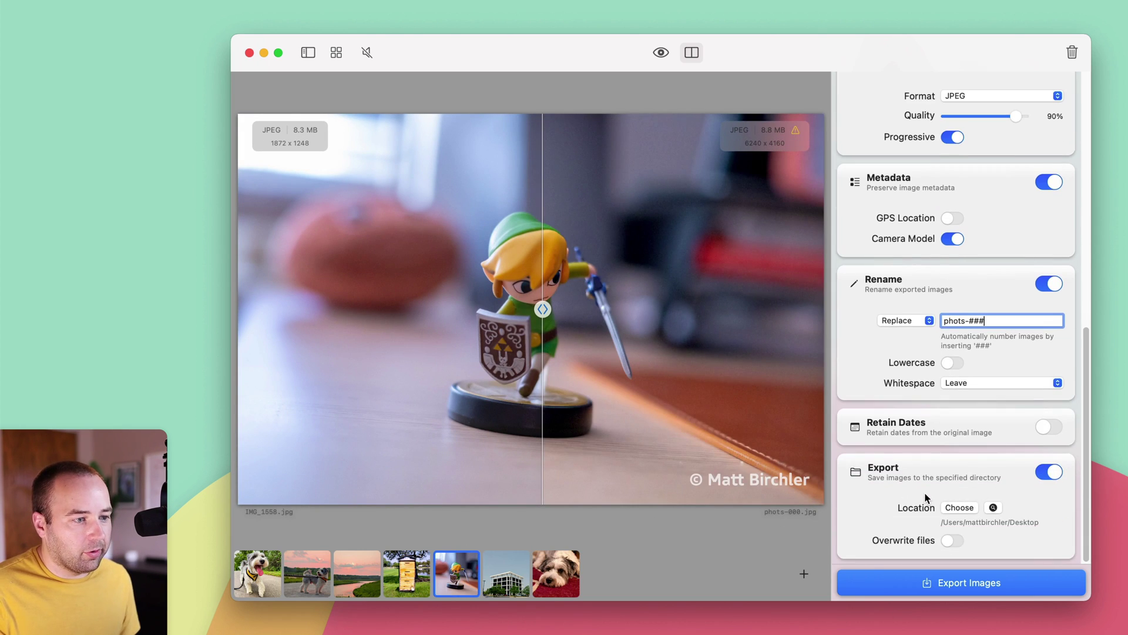
click(1052, 429)
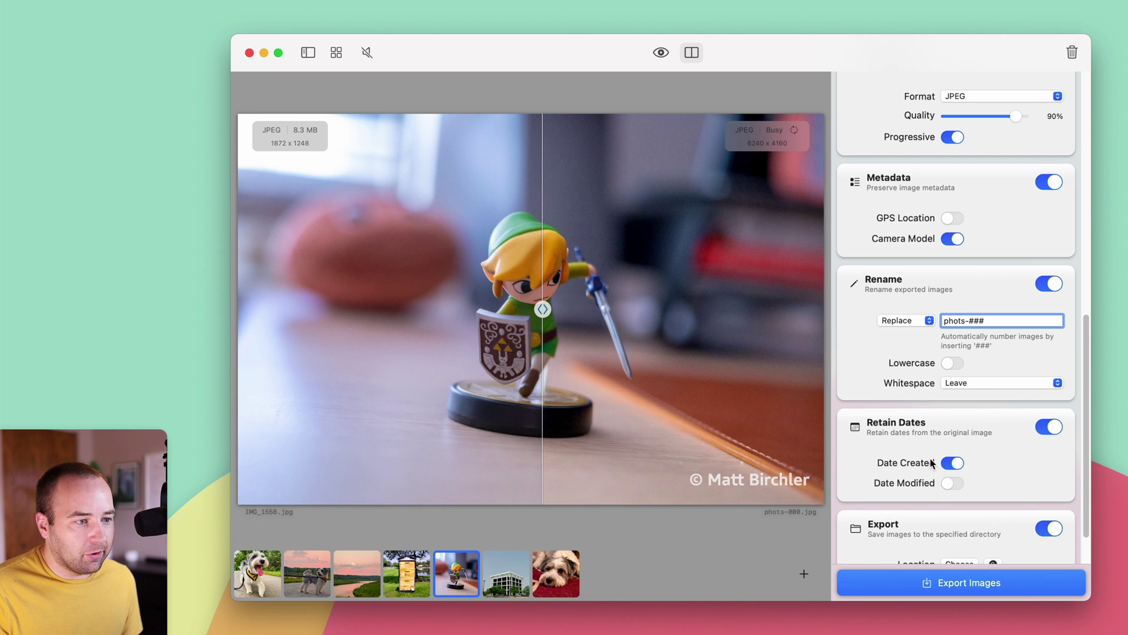
scroll(922, 516, down, 2)
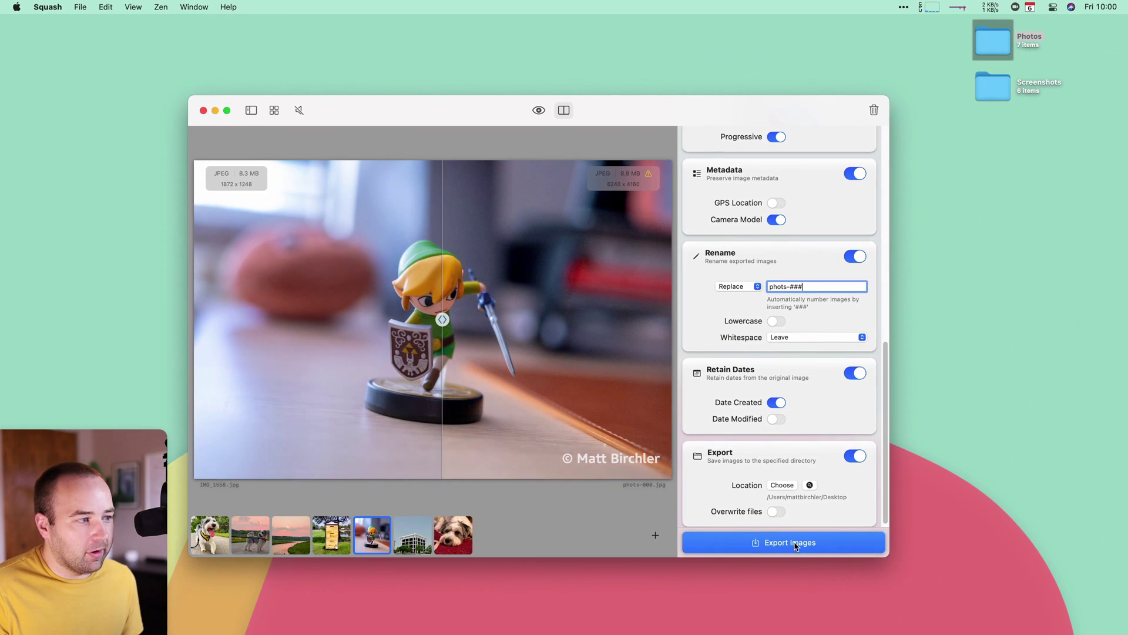
Export all seven photos and select phots-000.jpg through phots-006.jpg on the Desktop.
click(795, 544)
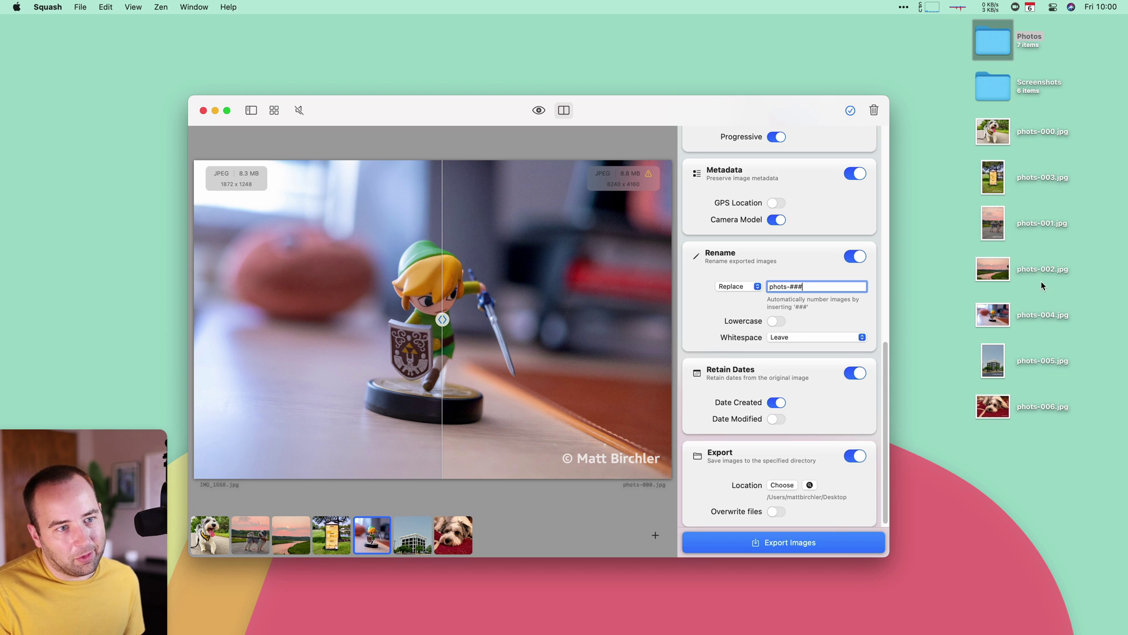
drag(947, 126, 1049, 442)
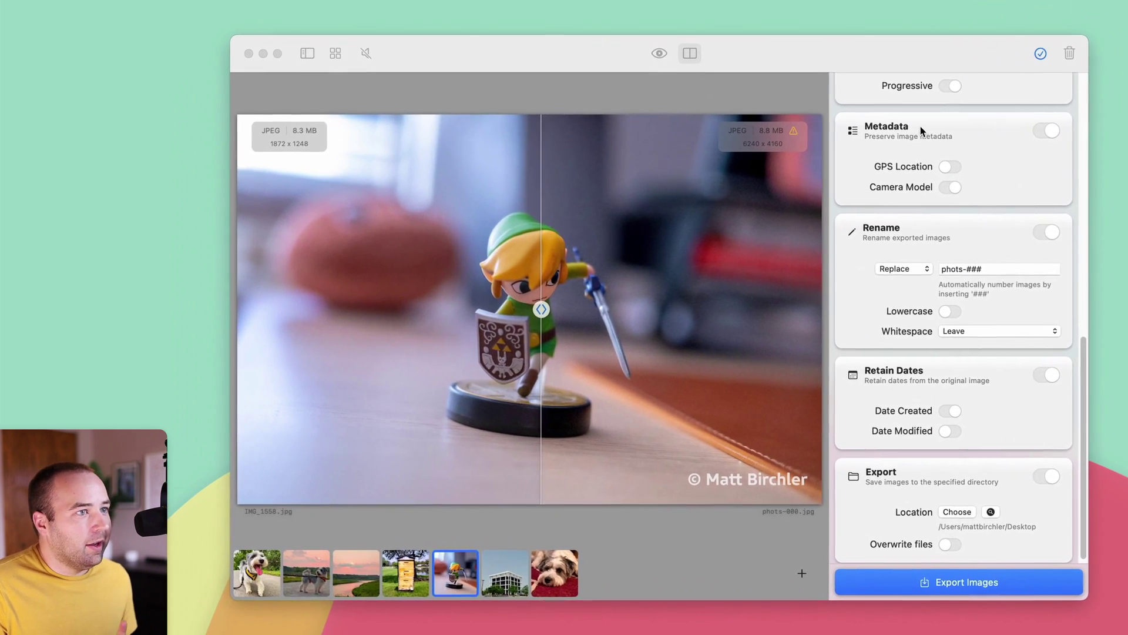
Save the current effect, watermark and export settings as a preset named 'Filter Images'.
click(885, 46)
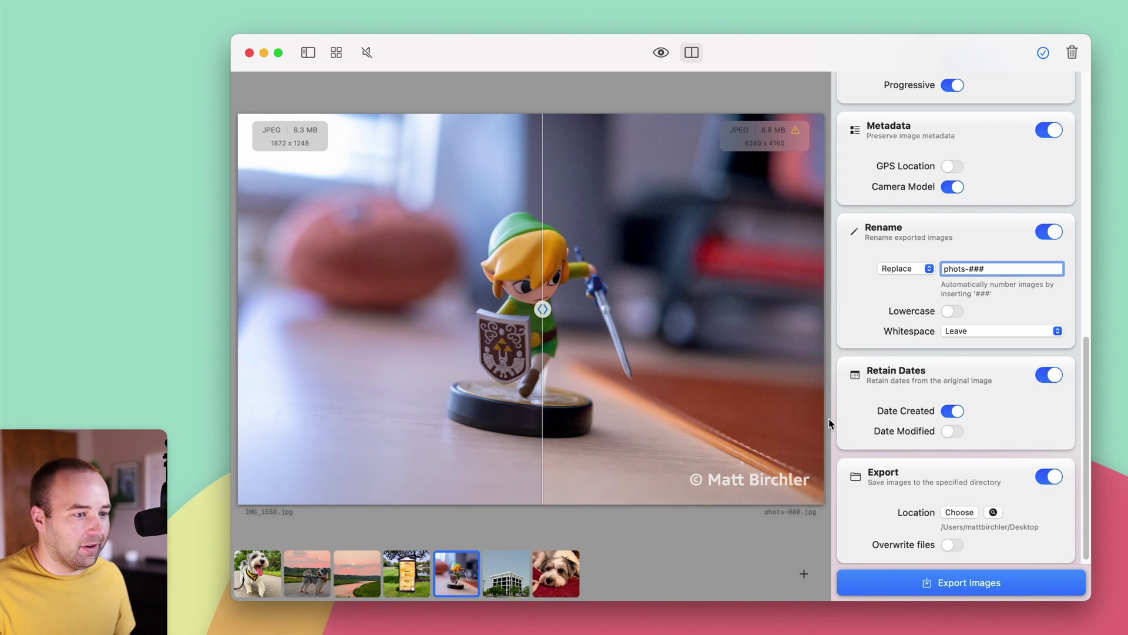
click(303, 50)
scroll(928, 339, up, 5)
scroll(929, 339, up, 5)
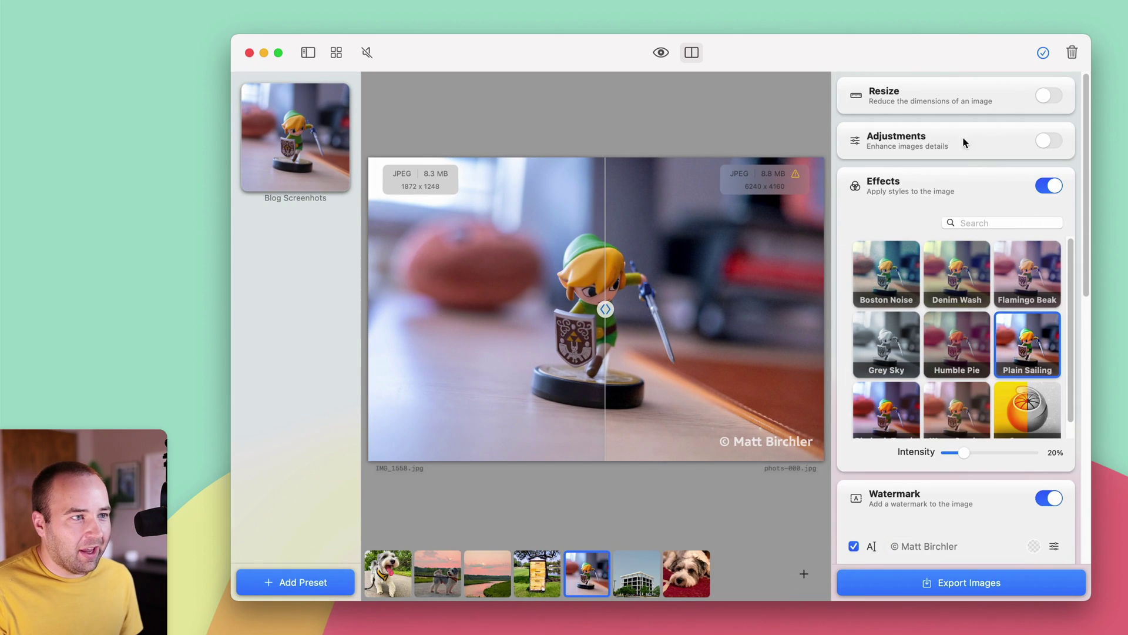
click(291, 577)
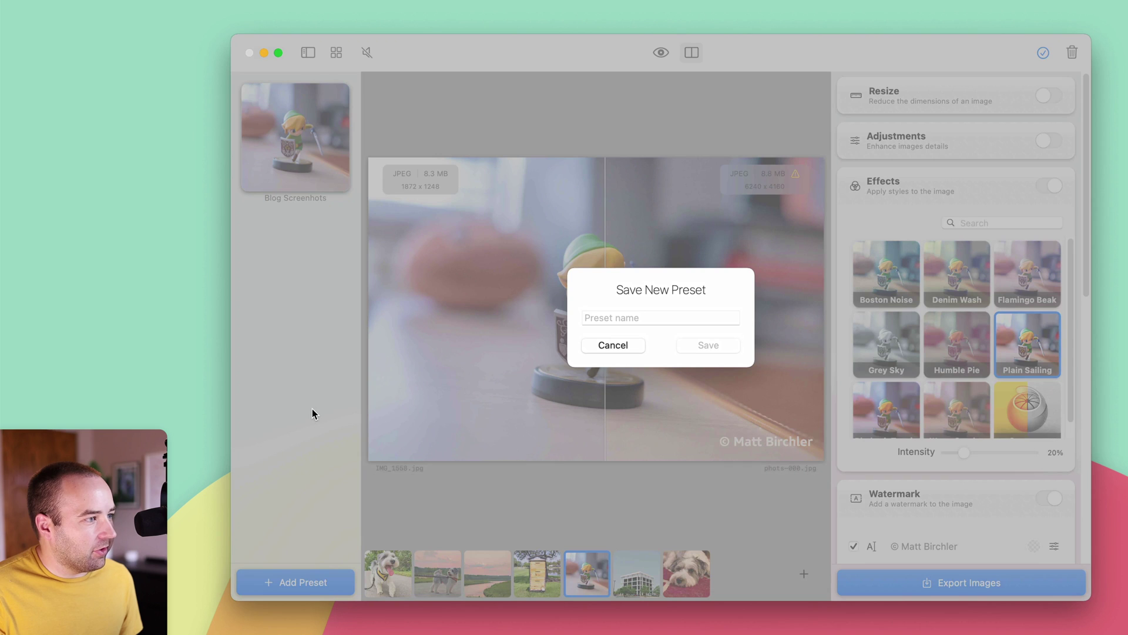
click(616, 318)
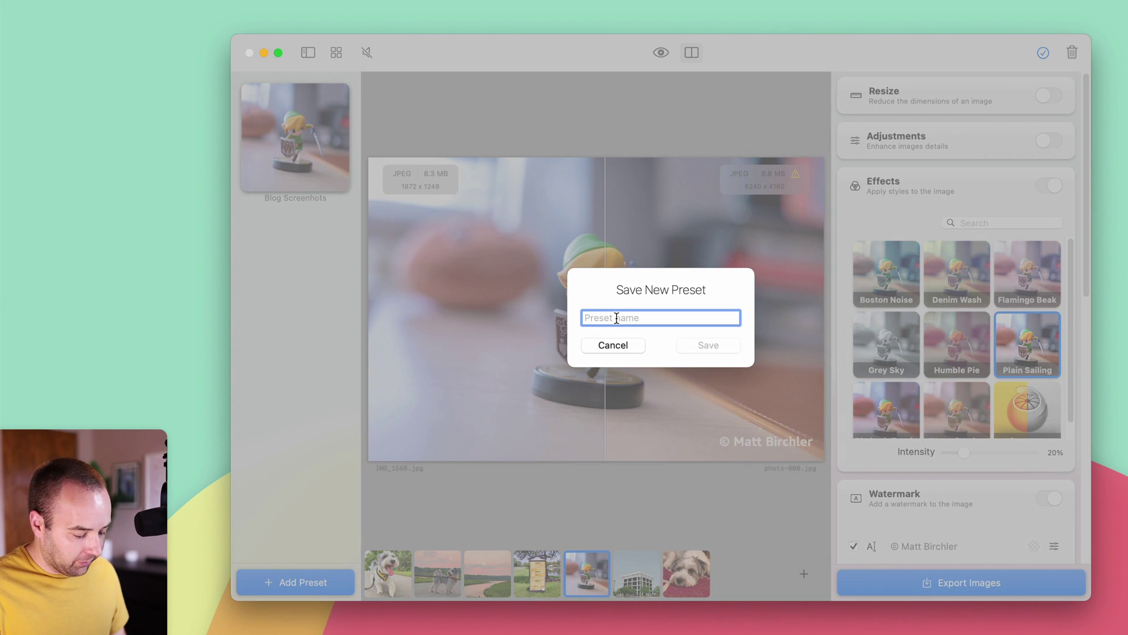
text(Filter Images)
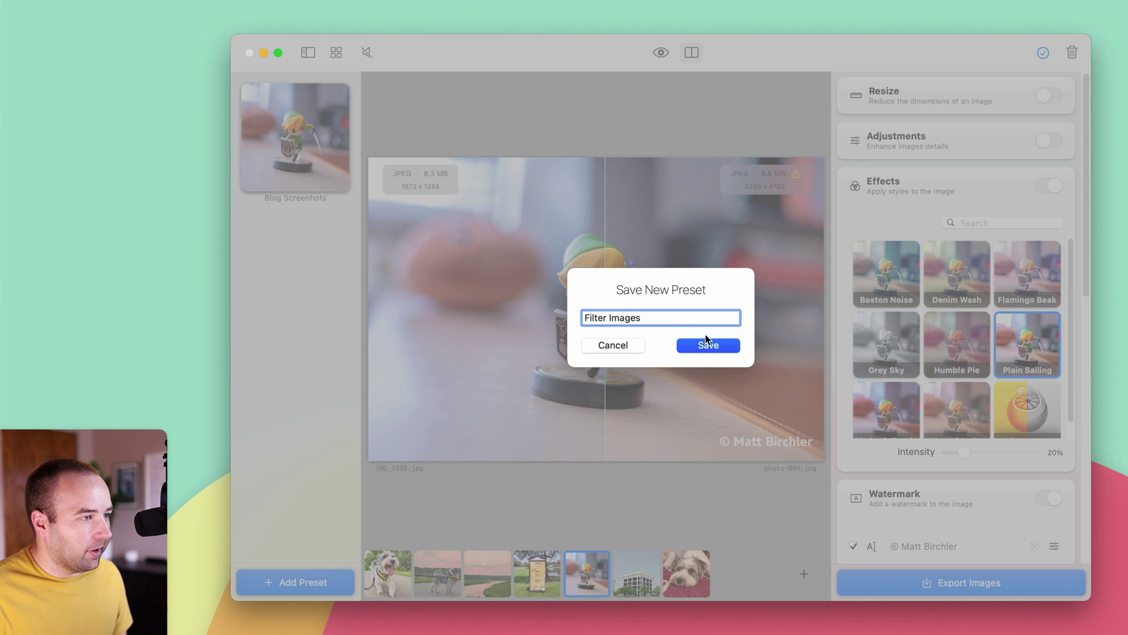
click(717, 351)
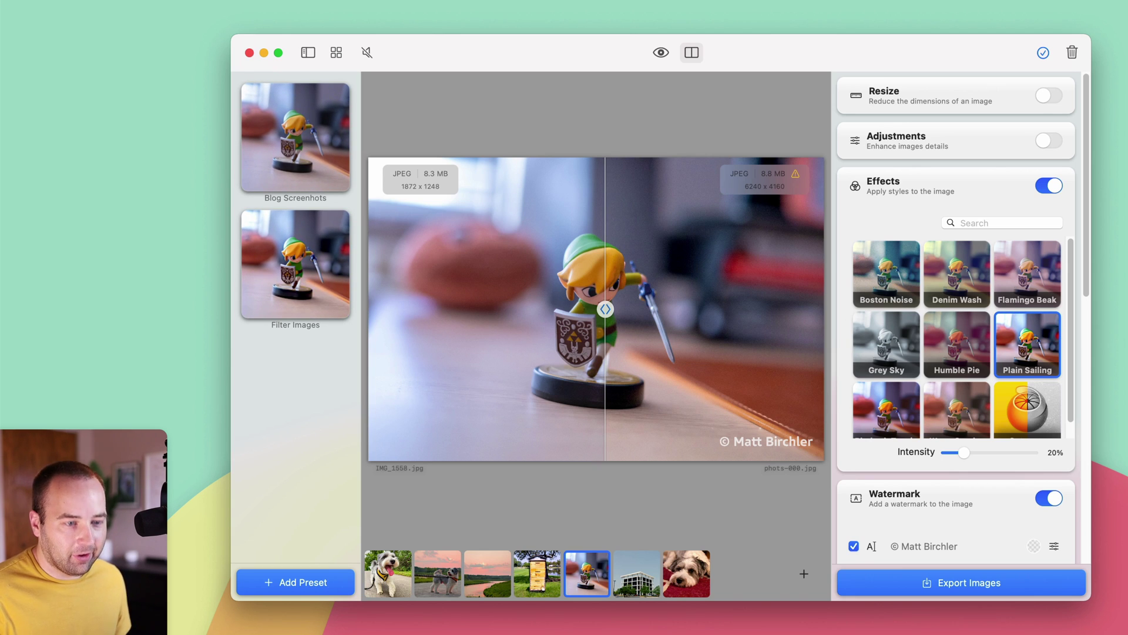
click(810, 51)
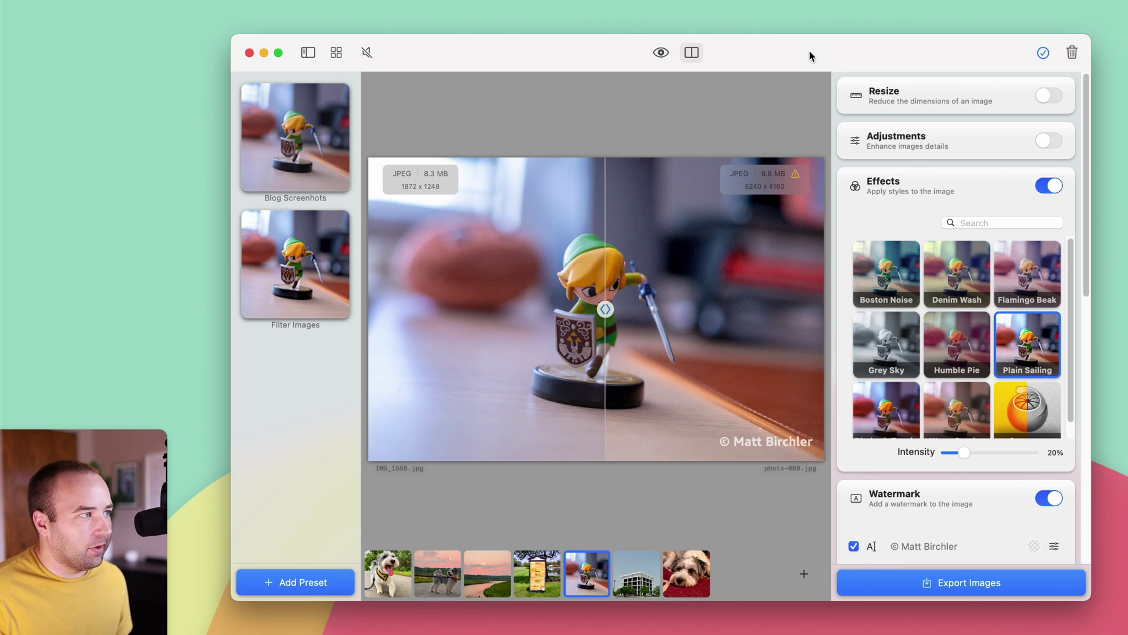
Relaunch Squash via Spotlight, load the Photos folder, and apply the Filter Images preset.
key(super+q)
key(super+space)
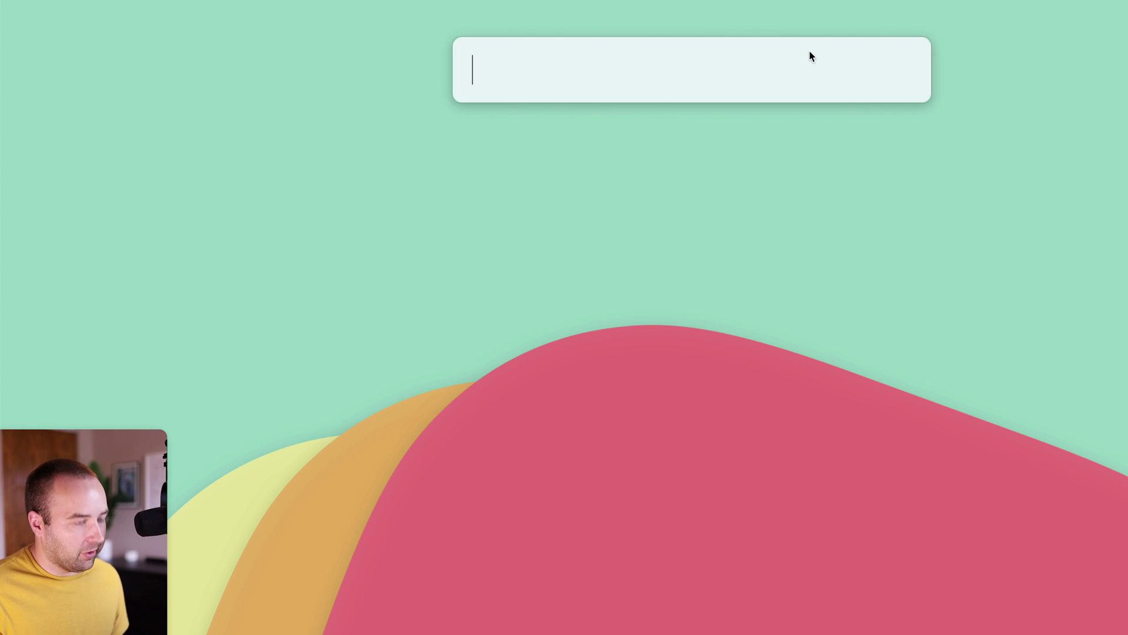
text(sq)
key(Return)
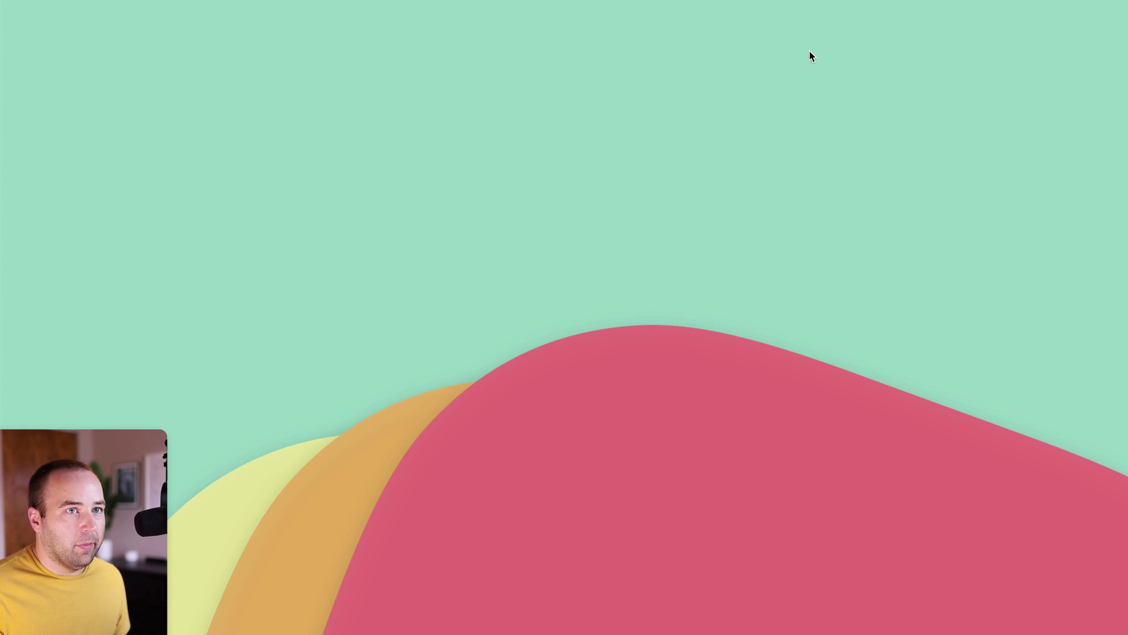
drag(1037, 85, 905, 185)
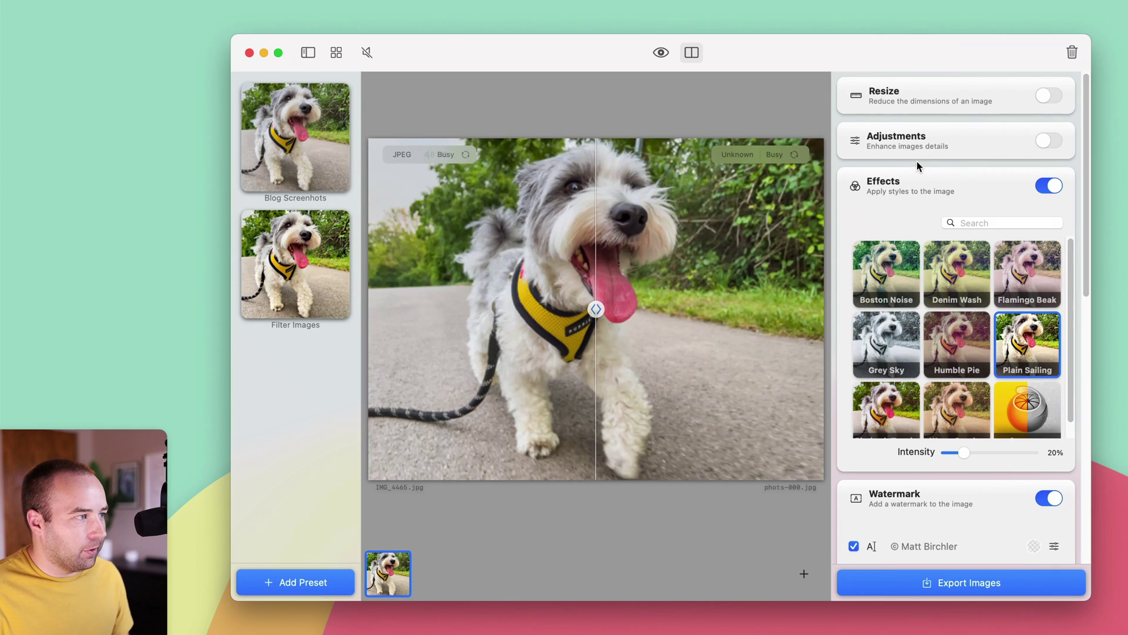
click(304, 259)
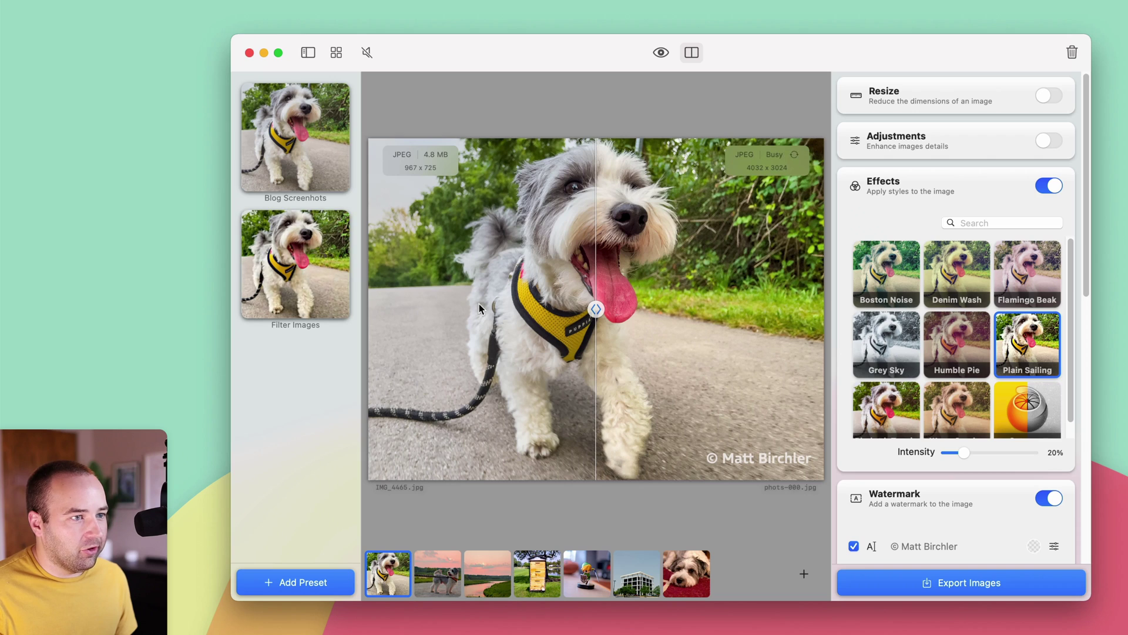
Turn off effects, watermark, metadata, rename, retain dates and save-to-folder.
click(1049, 187)
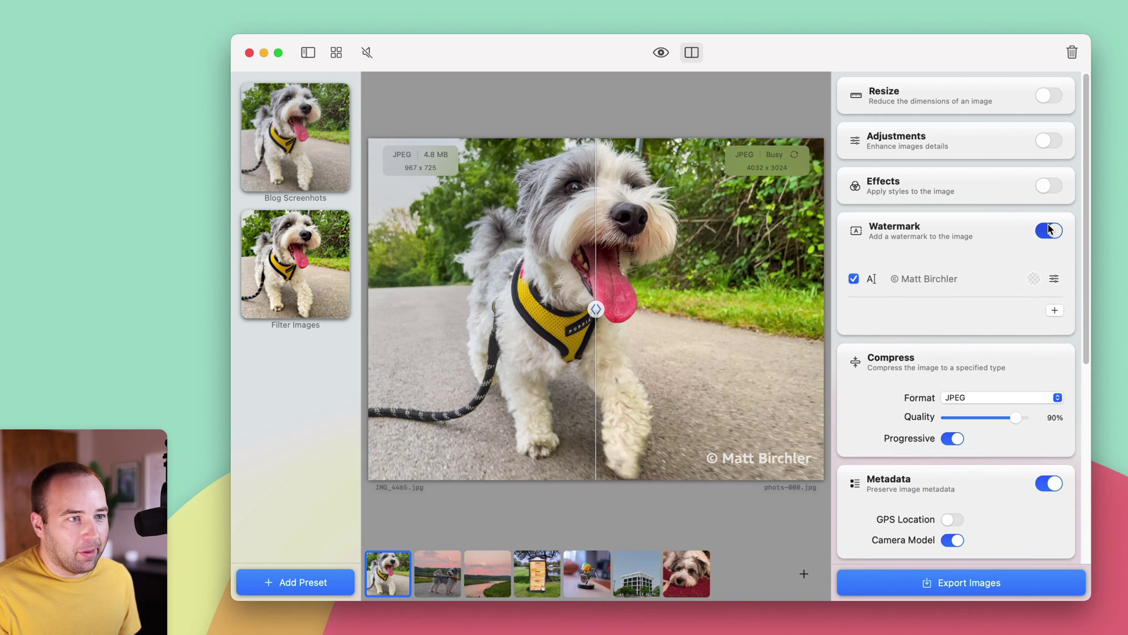
click(1049, 230)
click(1050, 397)
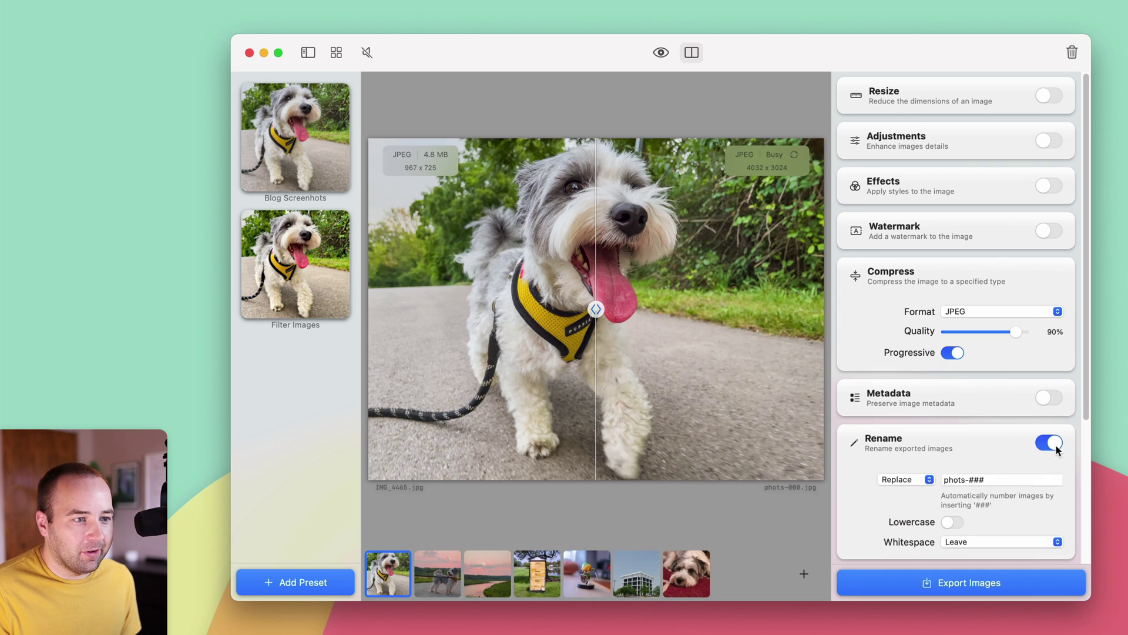
click(1049, 456)
scroll(979, 461, down, 3)
click(1049, 411)
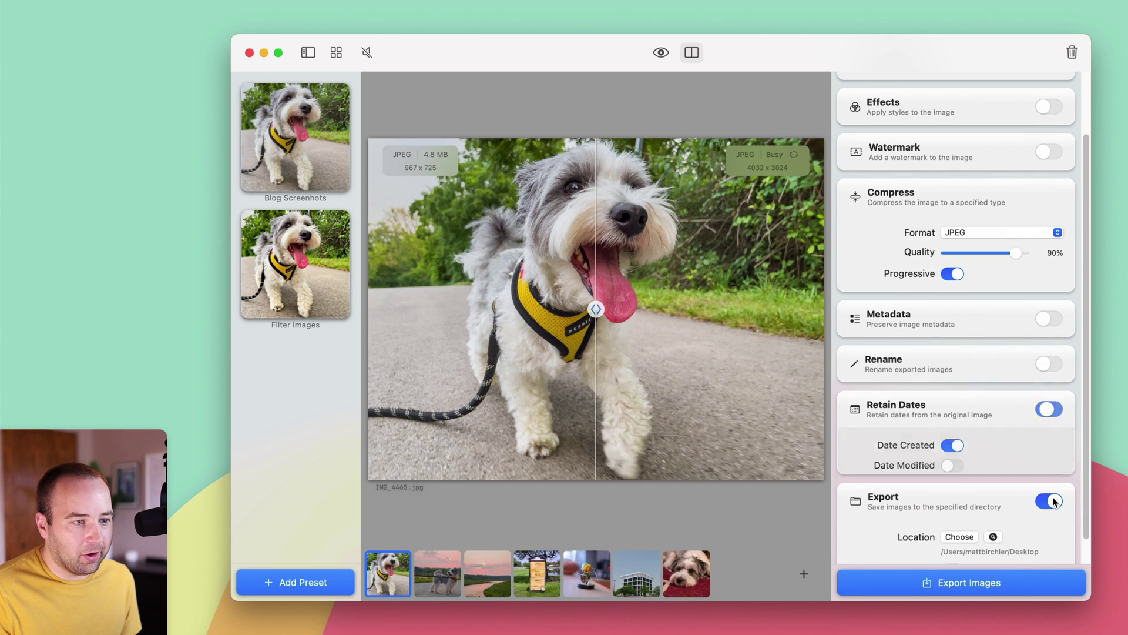
click(1048, 470)
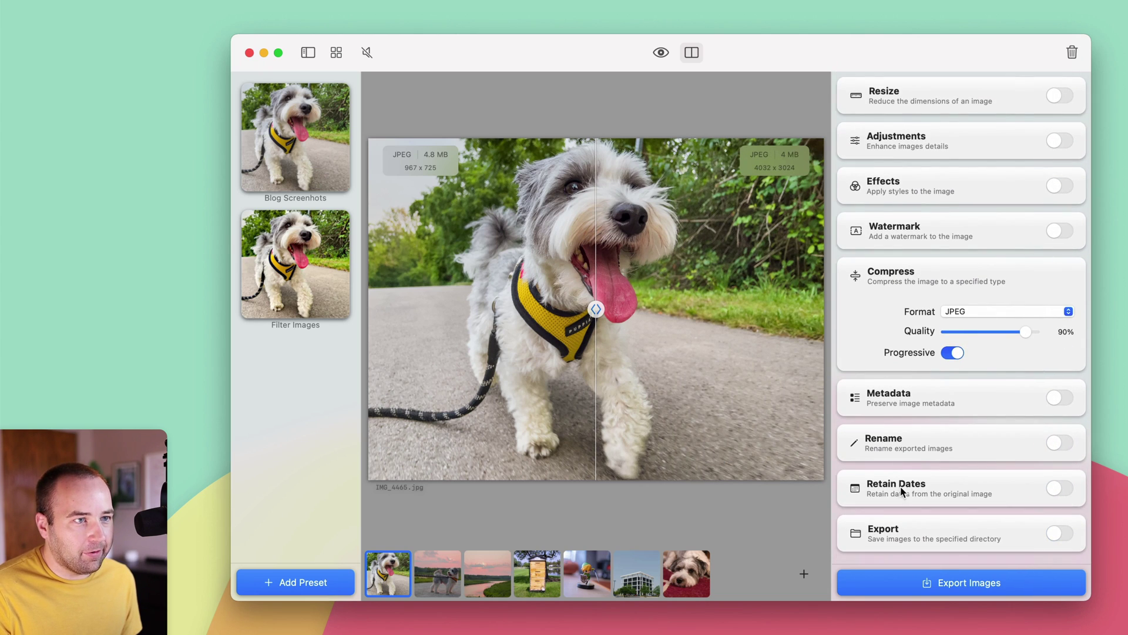
Reapply Filter Images to restore Plain Sailing at 20% and the copyright watermark.
click(340, 254)
scroll(1086, 219, down, 15)
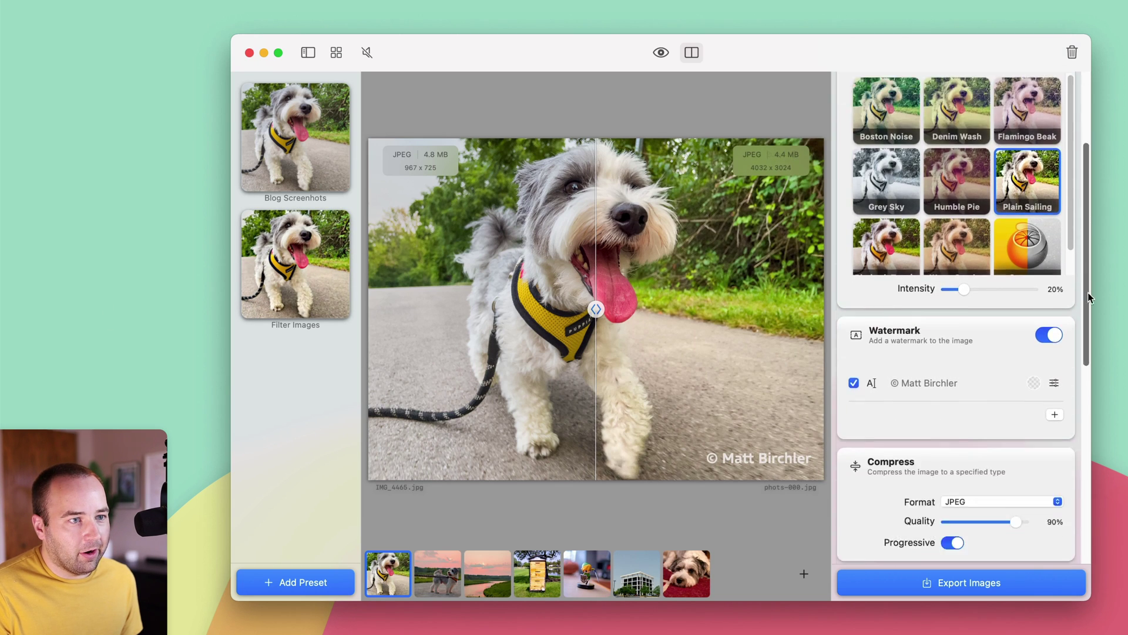
scroll(941, 421, up, 15)
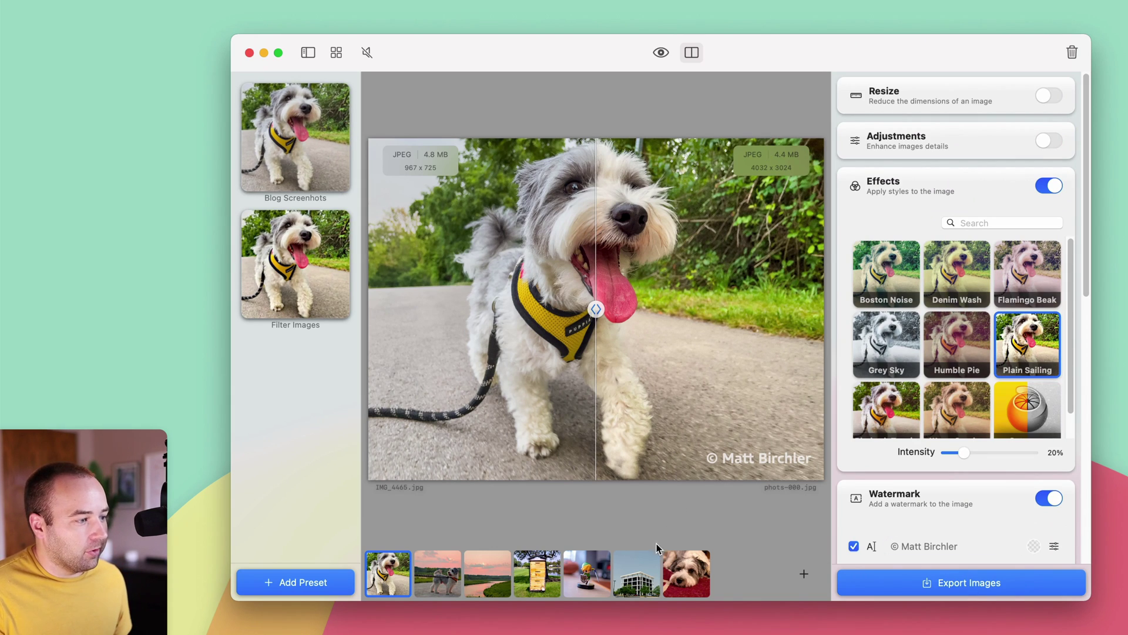
Replace the photos with the Screenshots folder and apply the Blog Screenshots preset.
click(685, 581)
key(BackSpace)
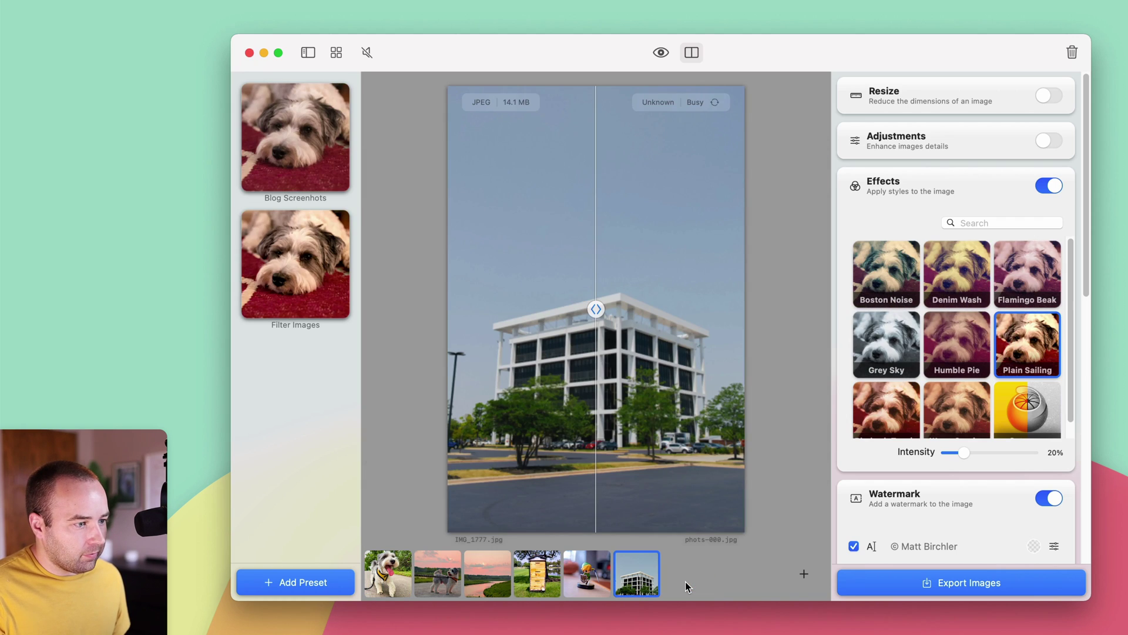
key(BackSpace)
key(BackSpace)
key(BackSpace)
key(BackSpace)
key(BackSpace)
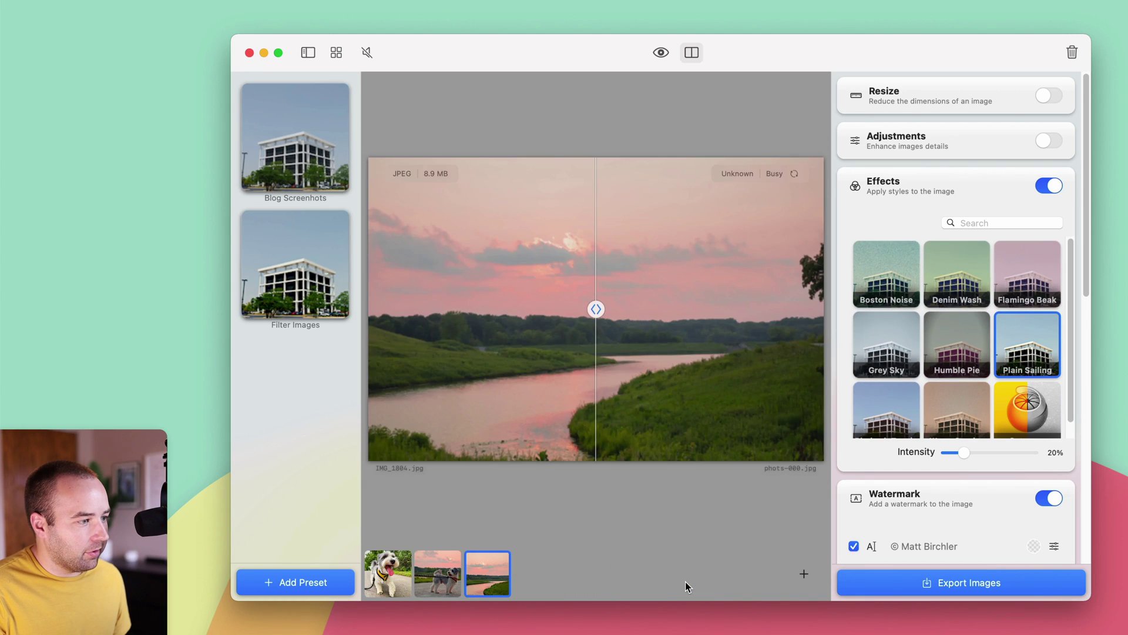
key(BackSpace)
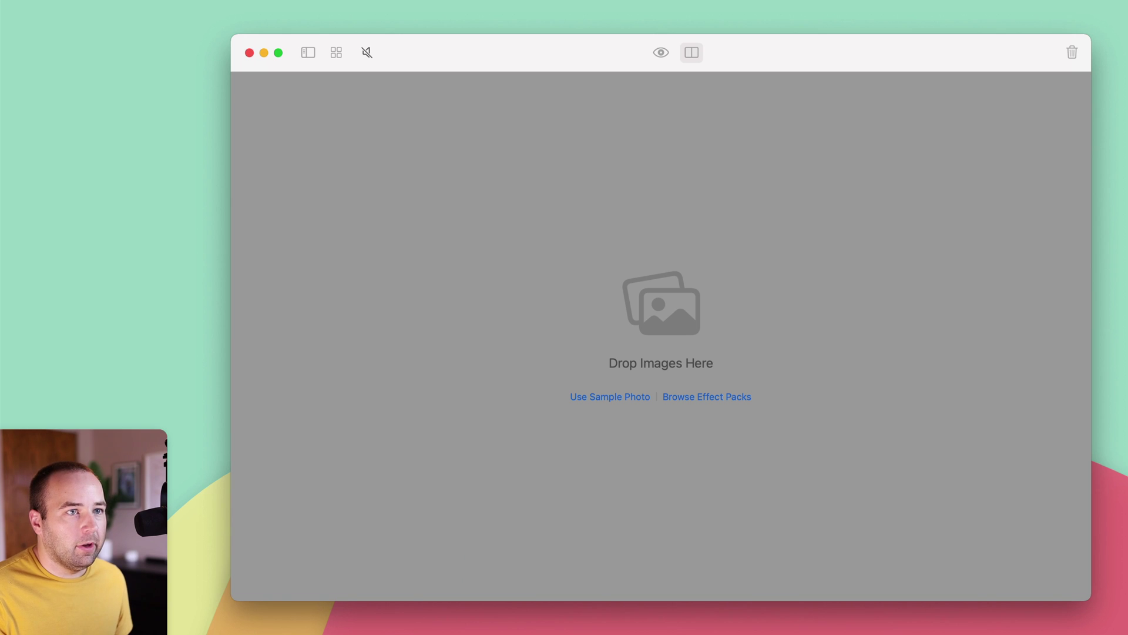
drag(1127, 194, 809, 204)
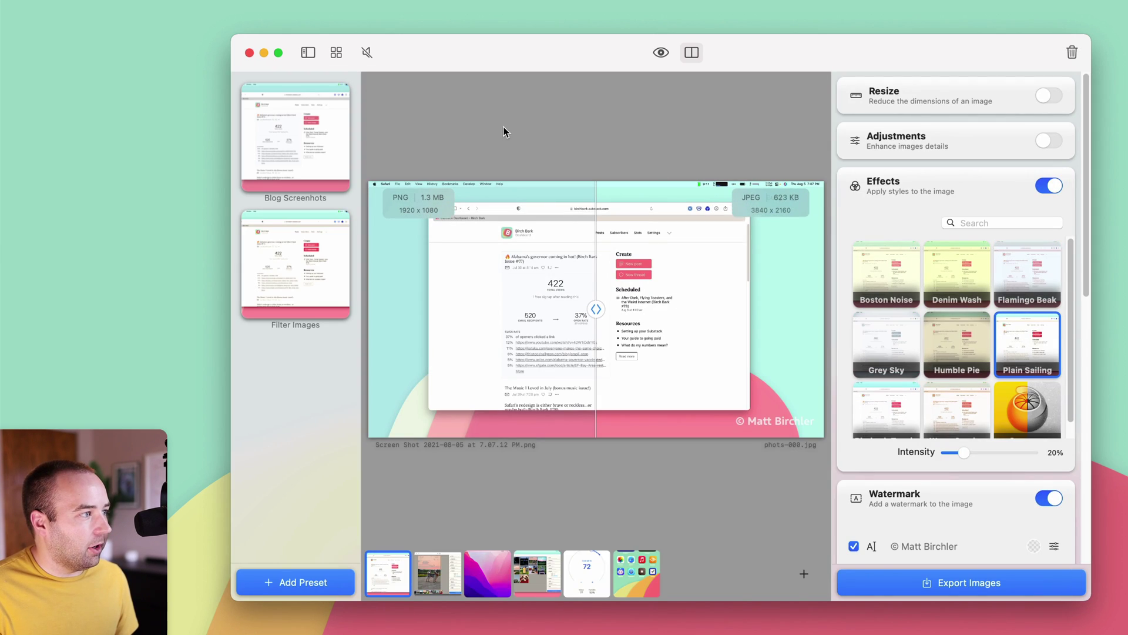
click(296, 134)
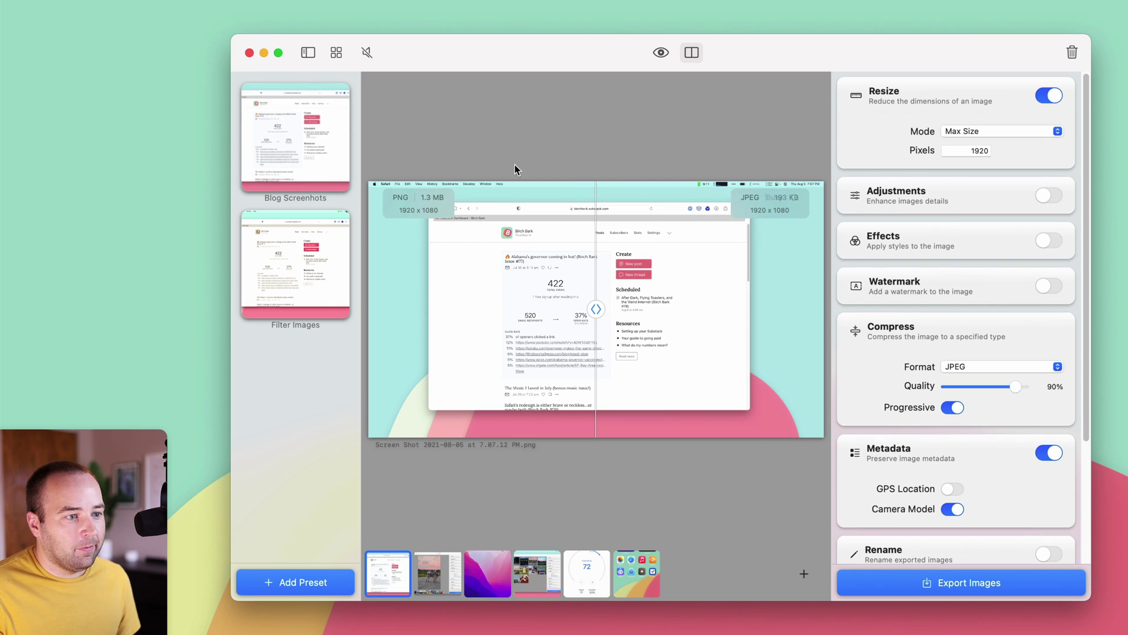
Export the screenshots as JPEGs and show the Screenshots folder's info at 16.4 MB.
scroll(1053, 252, down, 2)
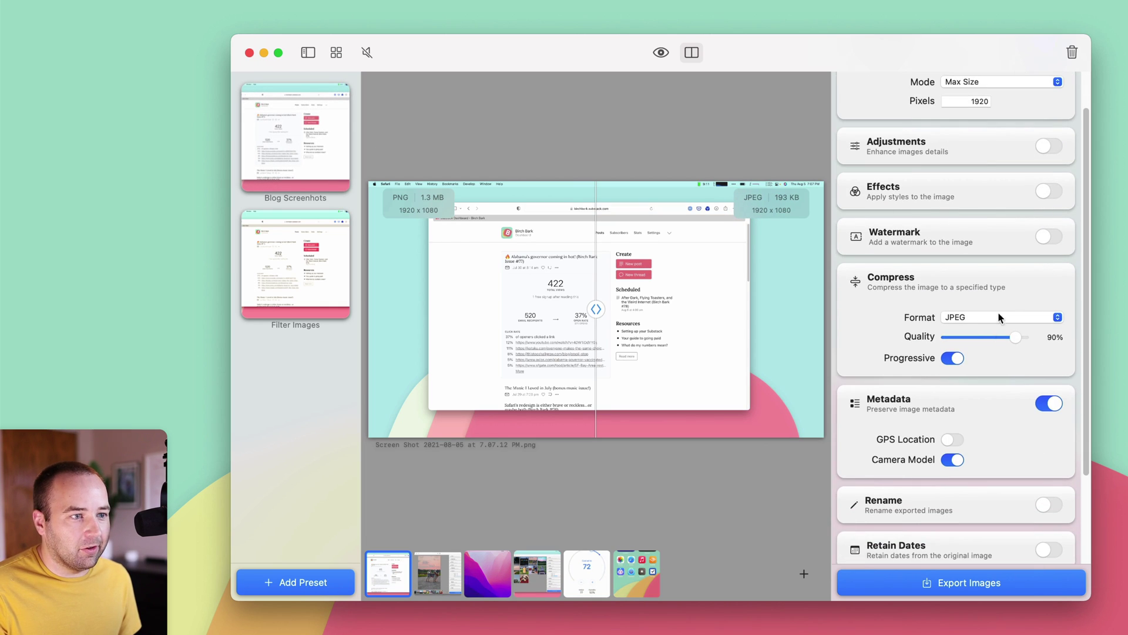
scroll(951, 439, down, 2)
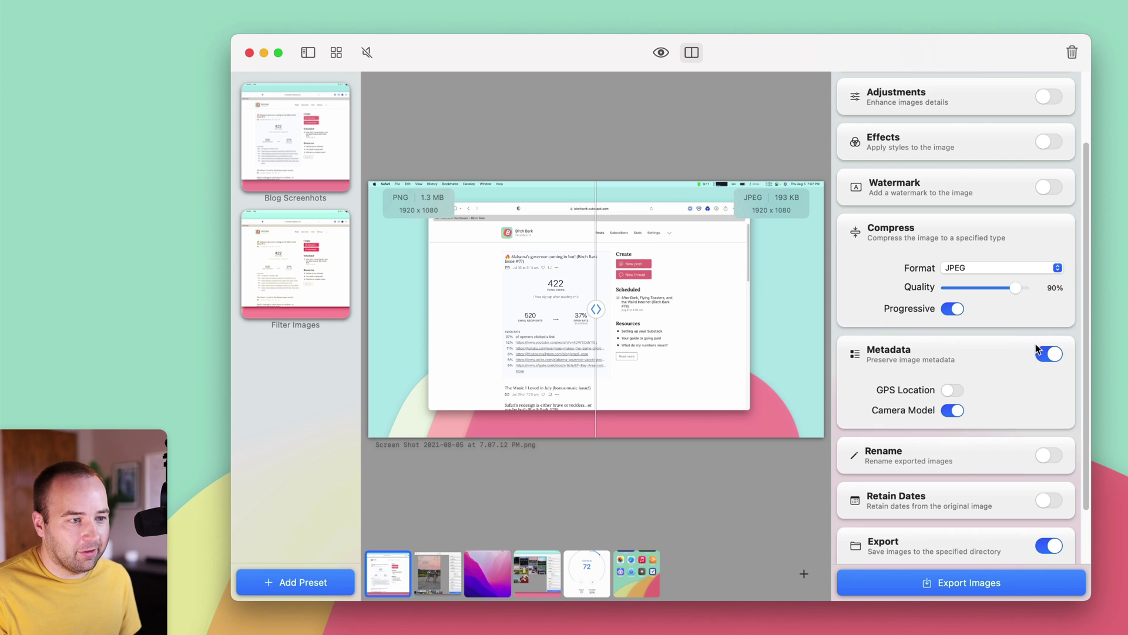
scroll(965, 438, down, 3)
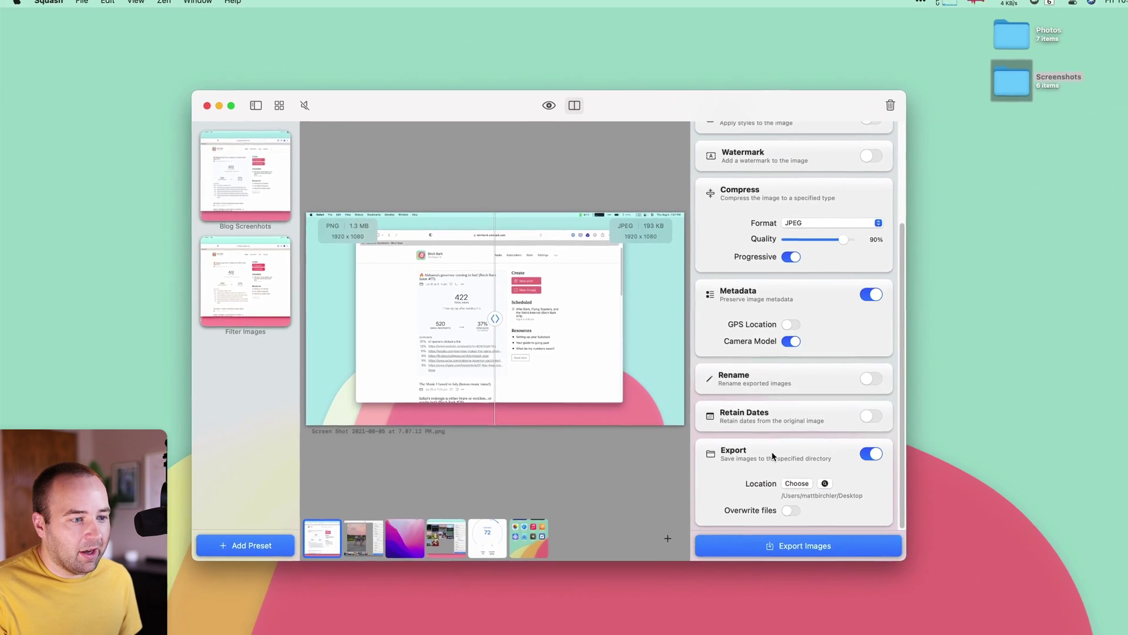
click(792, 542)
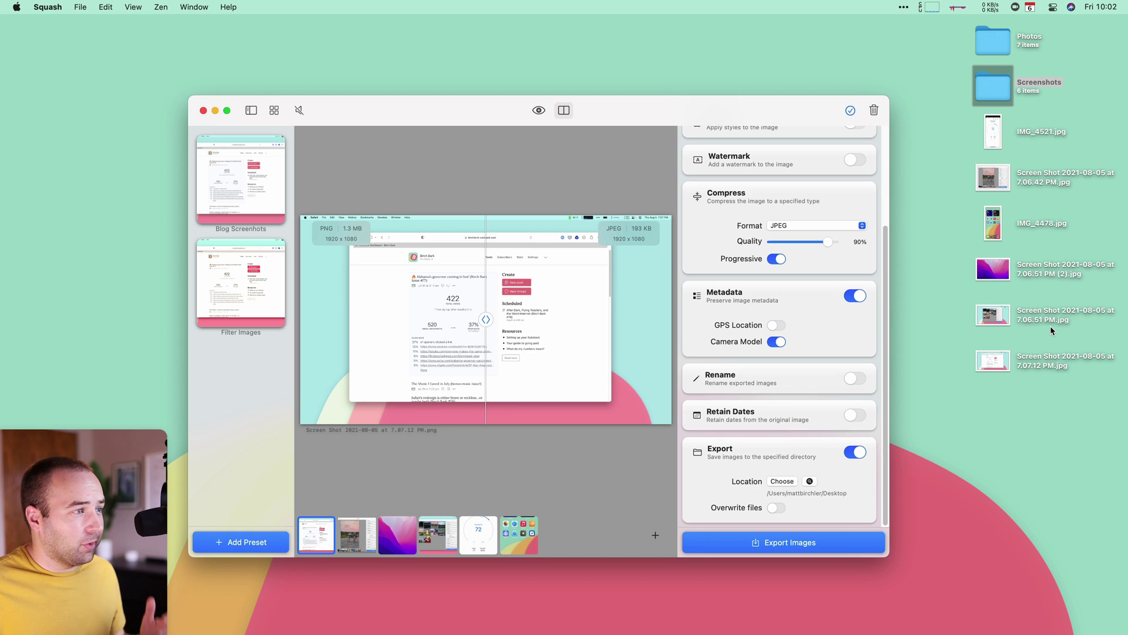
click(1010, 89)
key(super+i)
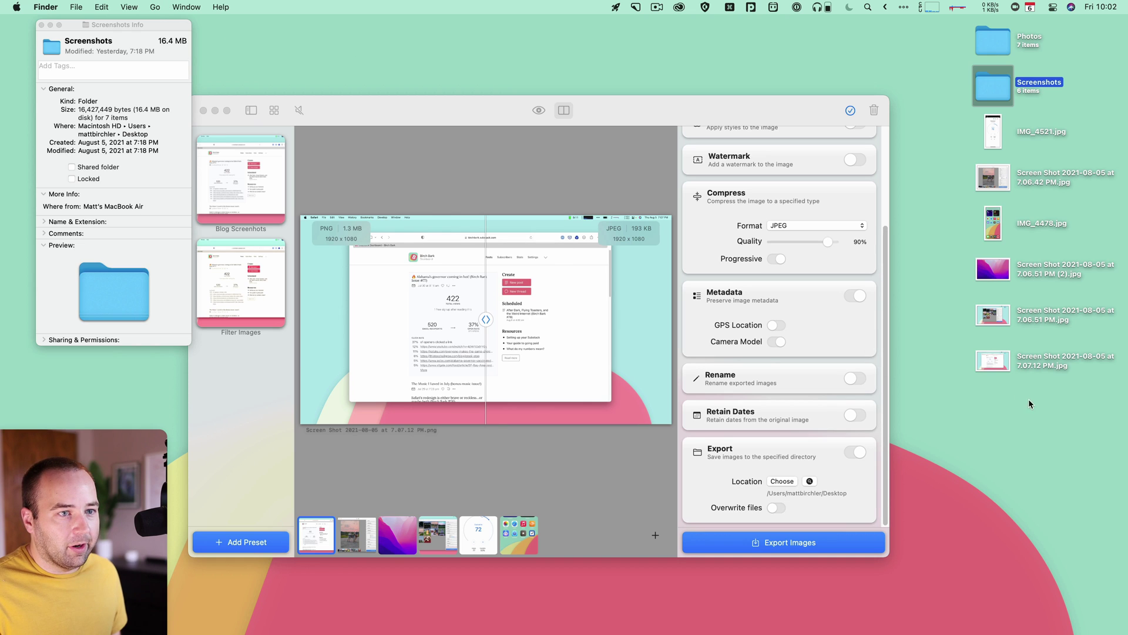
Select the six exported JPEG screenshots on the Desktop to see their 1.5 MB total.
drag(1050, 394, 994, 140)
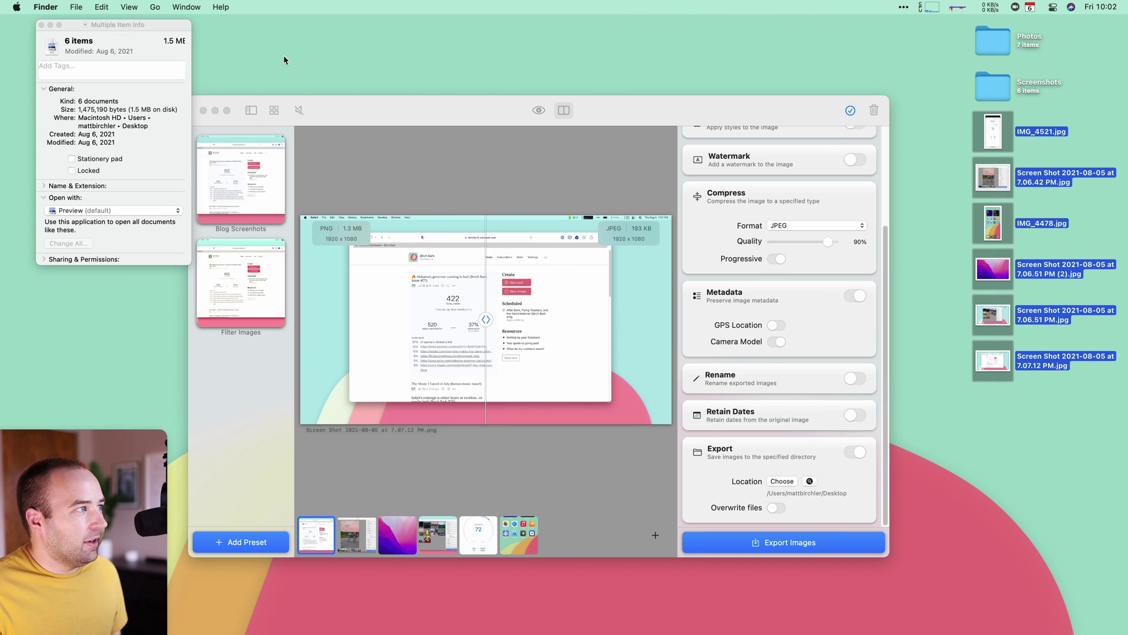